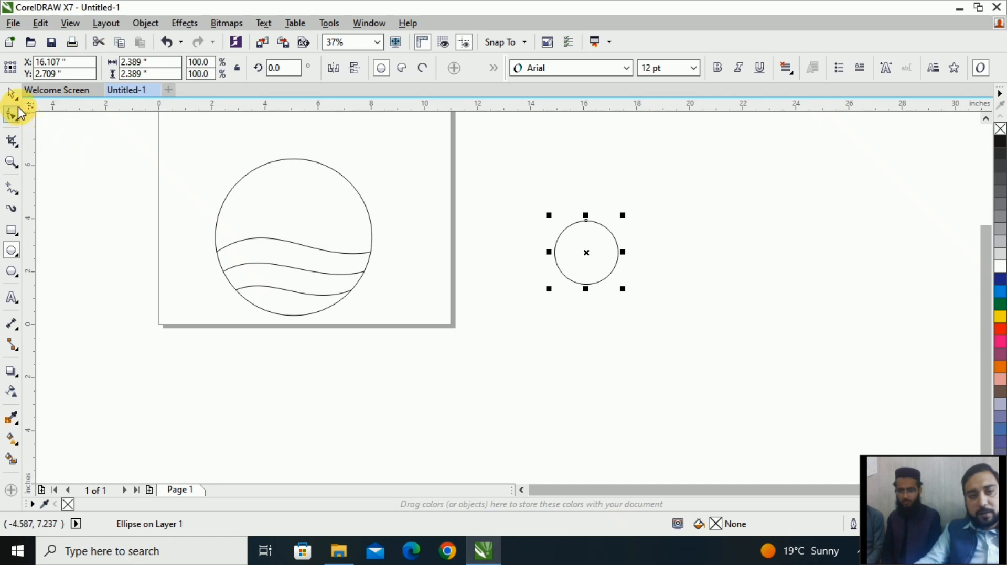
Step: Copy the small circle three times to form a cluster of four overlapping circles, and weld them into one cloud-shaped outline
left_click(11, 95)
left_click_drag(600, 269, 637, 283)
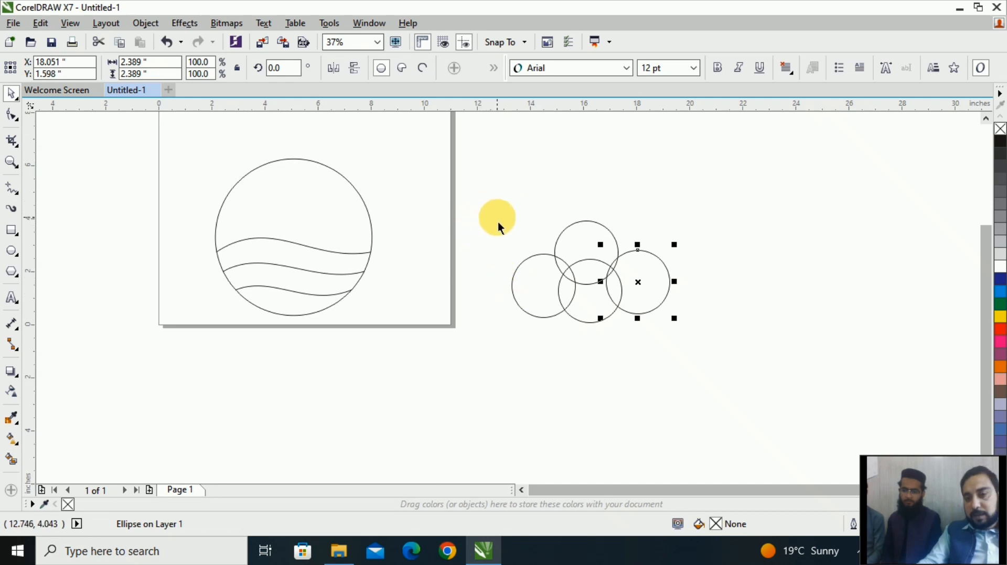
left_click_drag(484, 192, 706, 375)
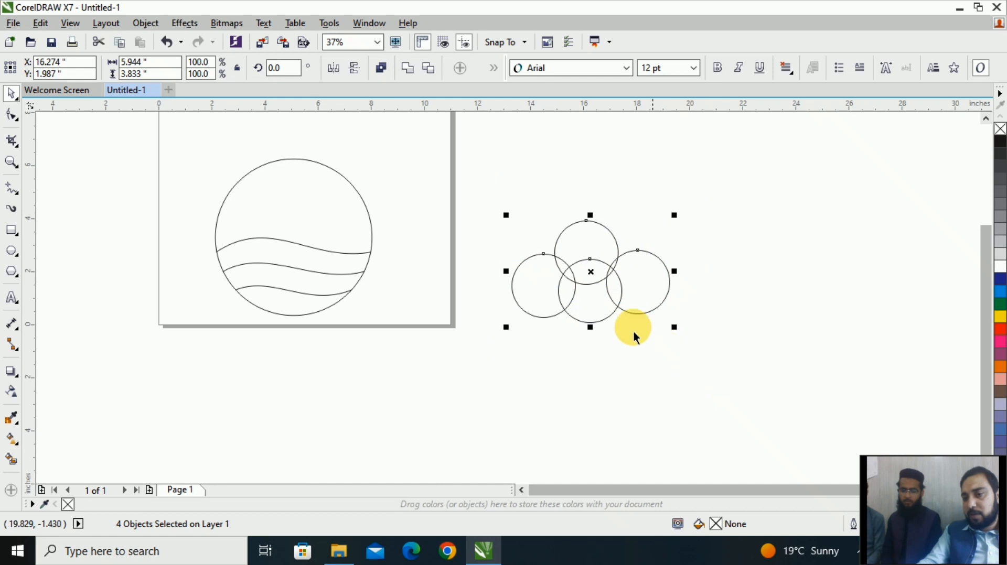
left_click(412, 68)
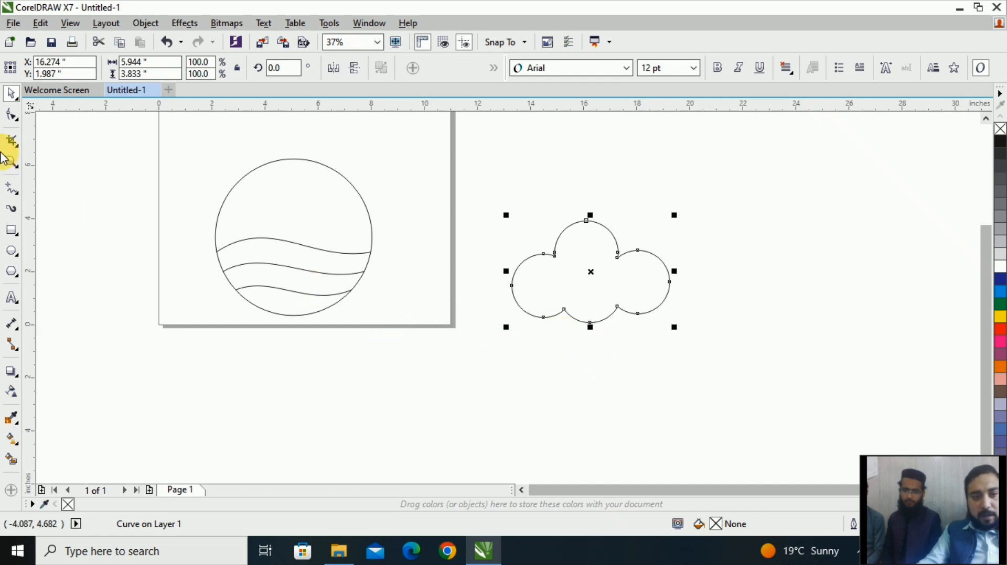
Step: Pull the bottom node of the cloud outline far down with the Shape tool to form a tapering tree trunk
left_click(13, 115)
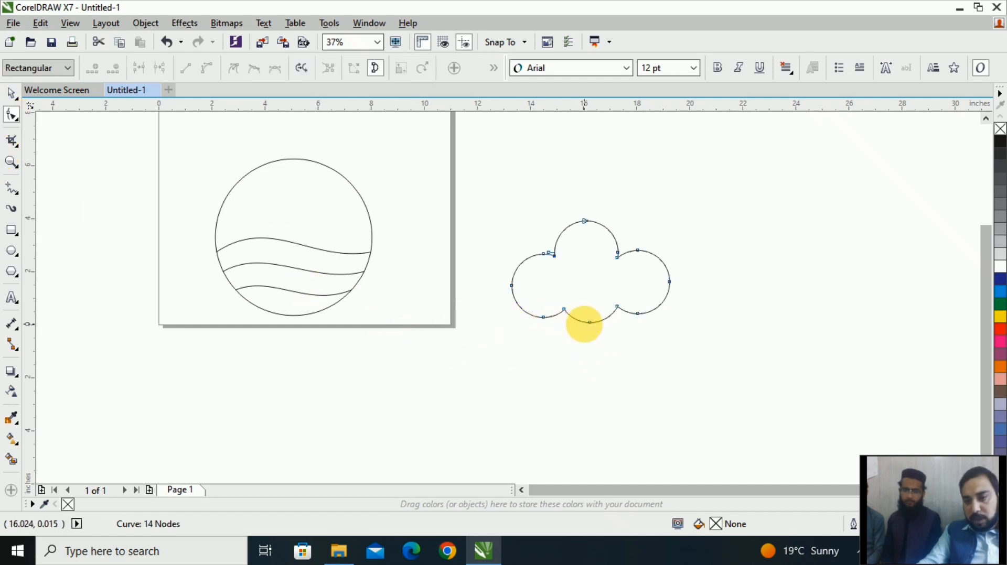
scroll(590, 325, "up", 2)
left_click_drag(592, 322, 605, 448)
scroll(618, 368, "down", 2)
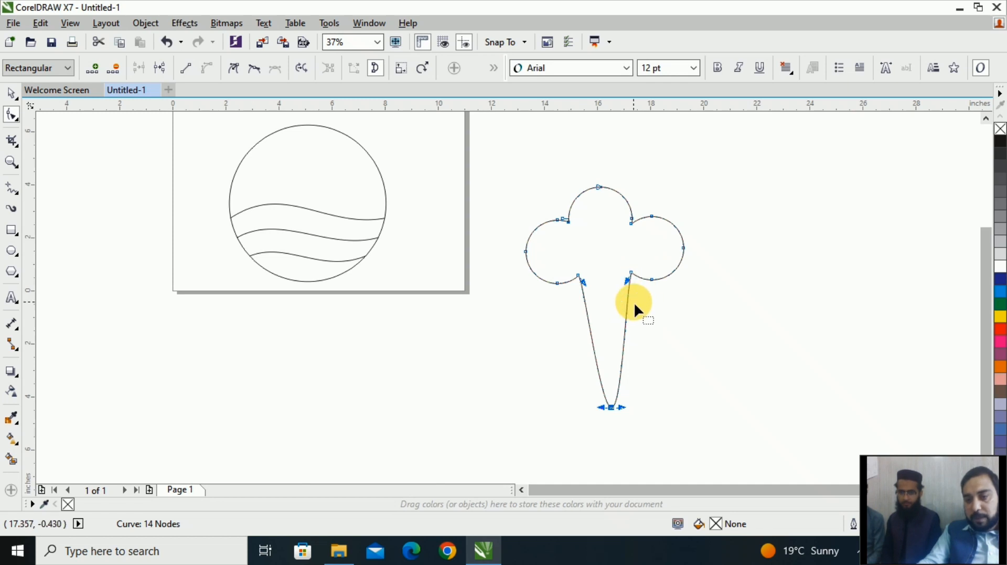
scroll(632, 301, "up", 3)
scroll(626, 297, "down", 3)
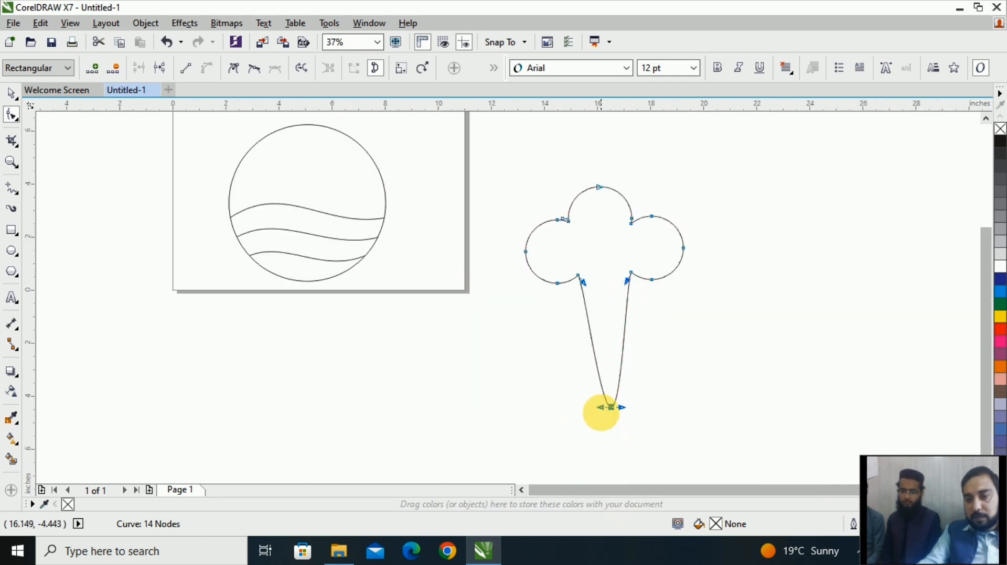
scroll(603, 414, "up", 4)
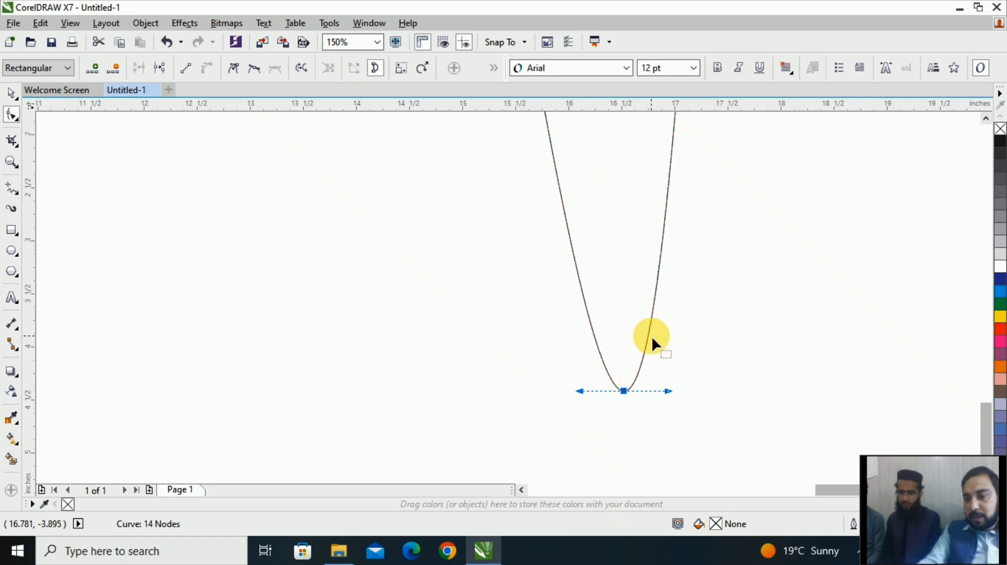
scroll(652, 336, "down", 4)
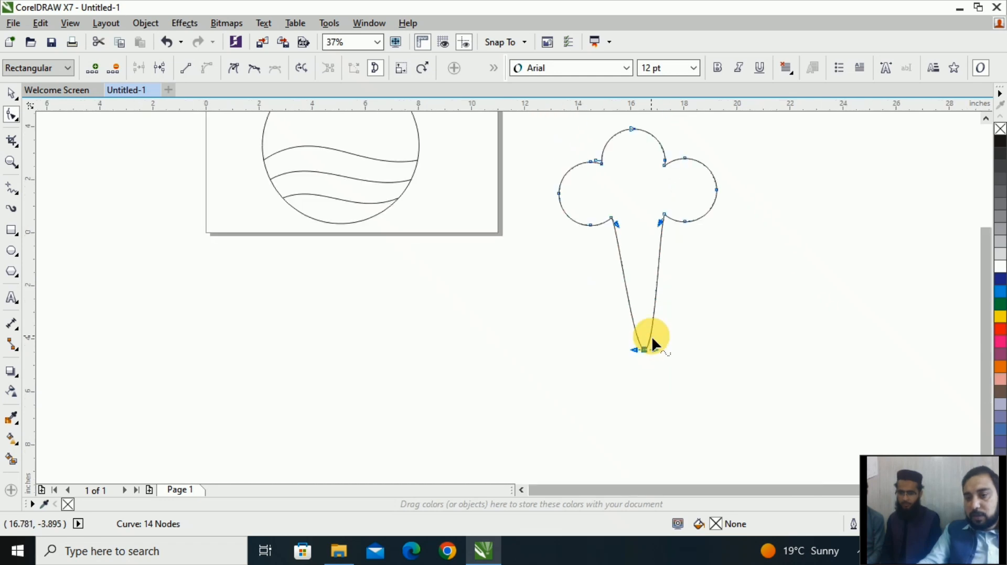
Step: Convert the trunk's right edge to a straight line, add a node near its lower end and move it outward to form a flat base
left_click(659, 254)
right_click(659, 254)
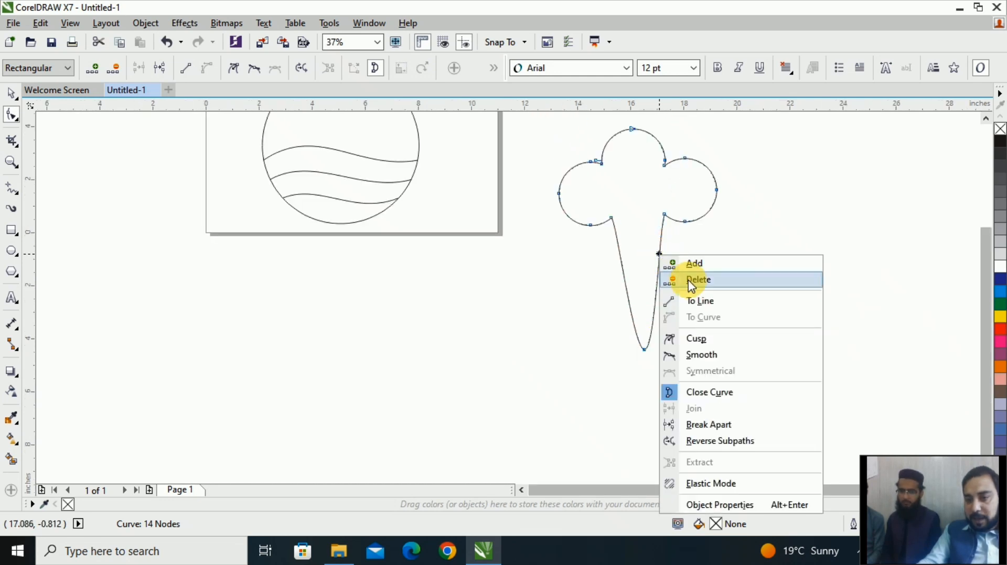
left_click(703, 300)
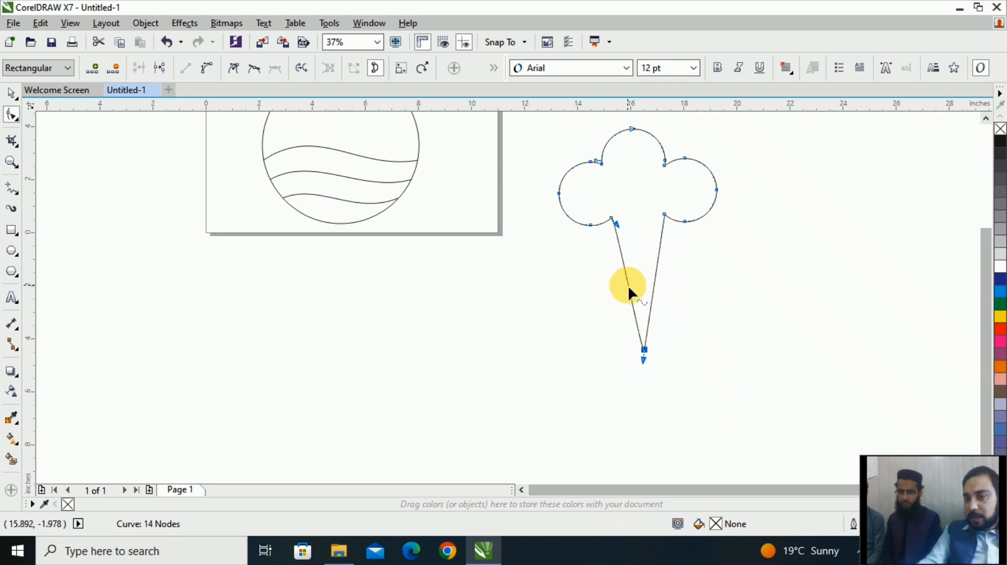
double_click(649, 324)
scroll(650, 327, "up", 2)
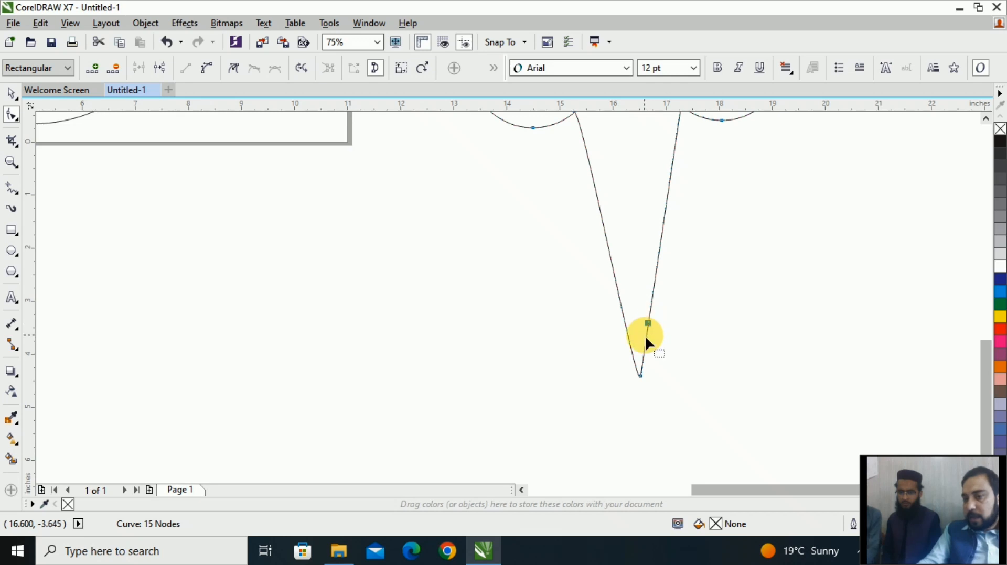
left_click_drag(650, 328, 676, 377)
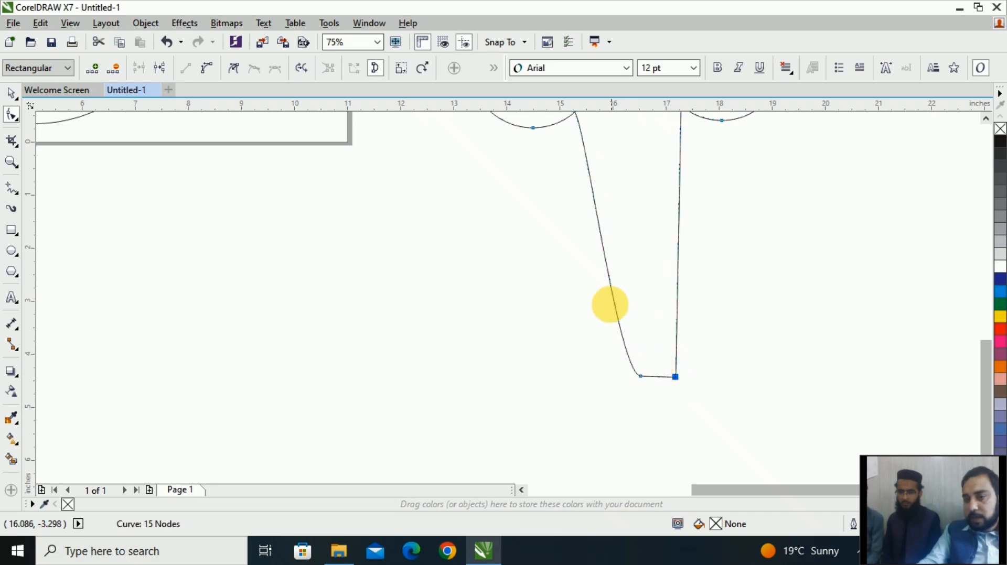
Step: Convert the trunk's left edge to a straight line and move its lower corner node outward to widen the base
left_click(603, 250)
right_click(603, 250)
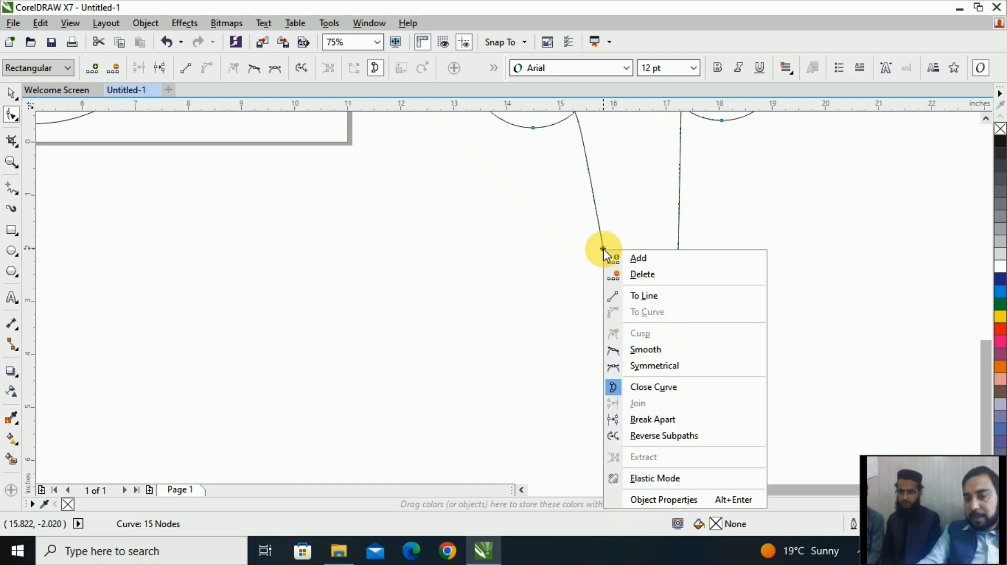
left_click(642, 297)
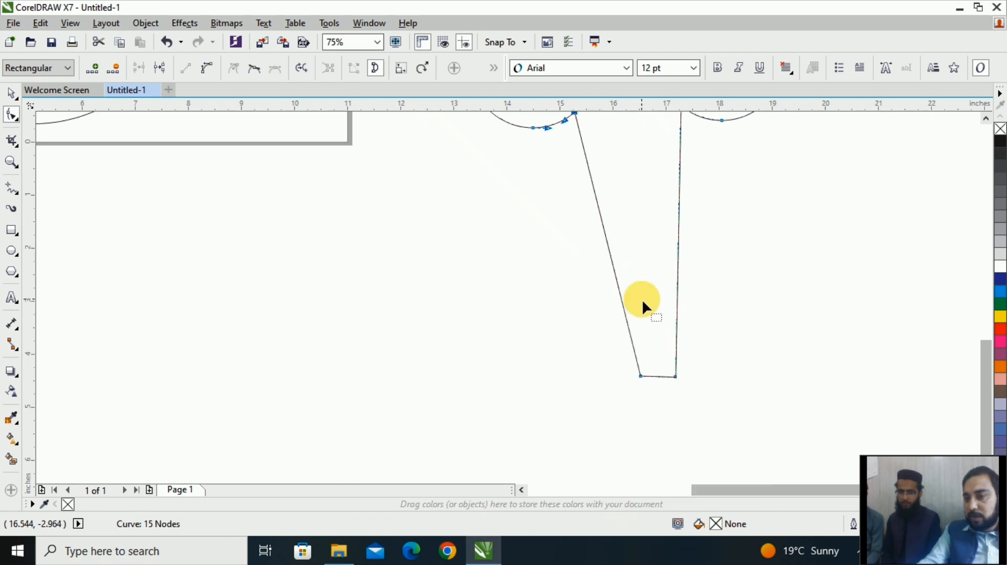
scroll(640, 307, "down", 2)
scroll(637, 339, "up", 2)
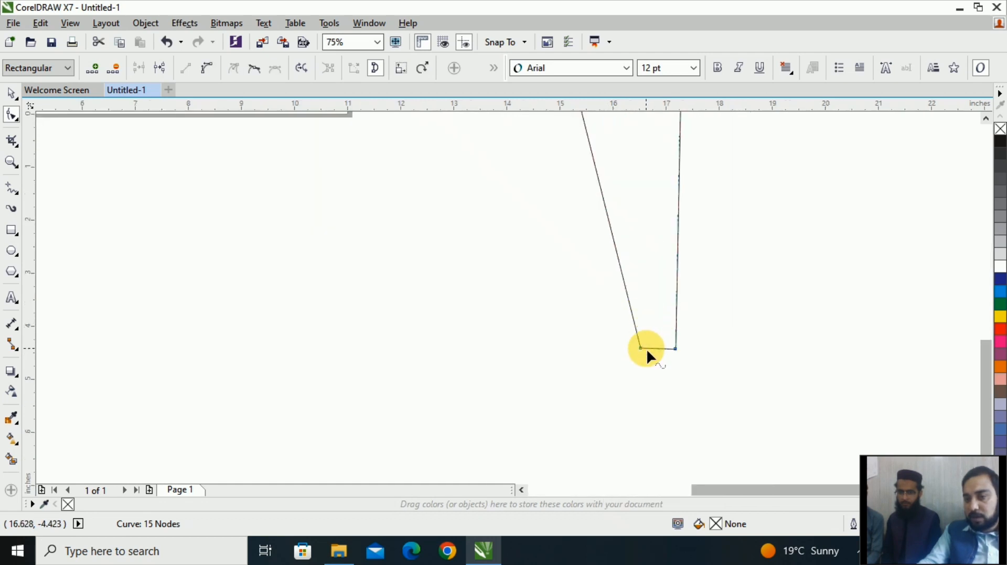
left_click_drag(638, 348, 604, 343)
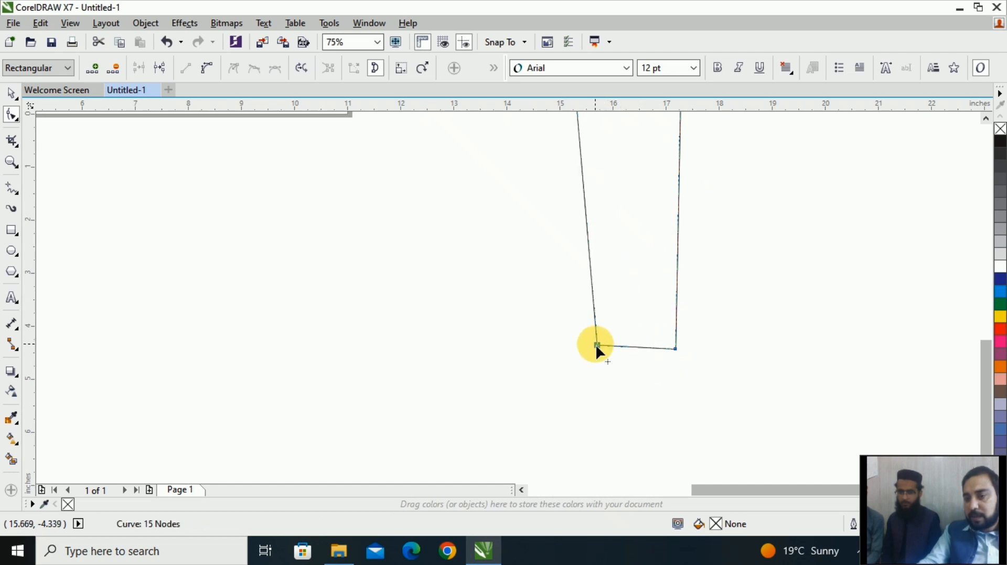
scroll(604, 343, "down", 3)
scroll(608, 310, "up", 2)
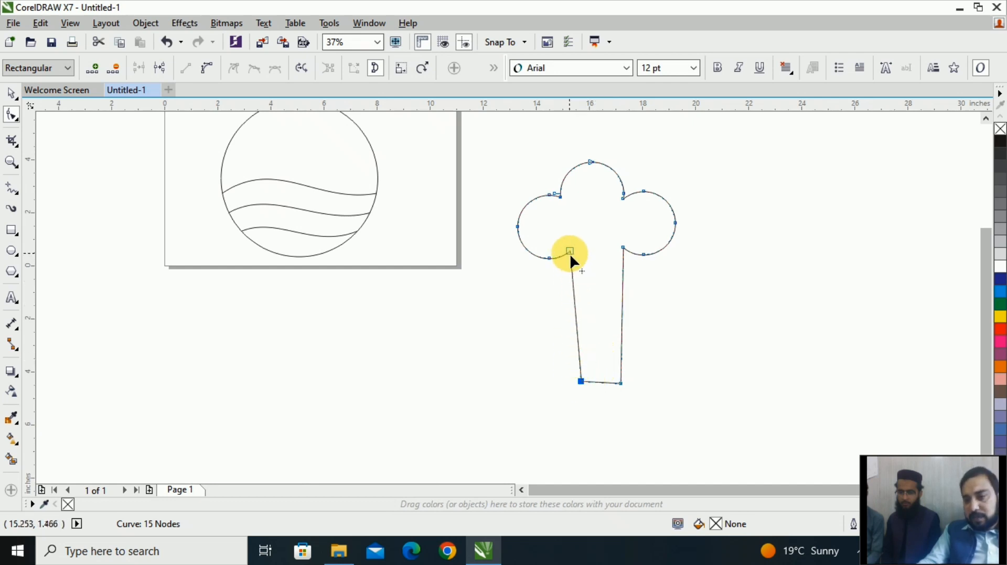
Step: Convert the trunk's left edge to a curve and bend it inward toward the trunk's centre
left_click(580, 379)
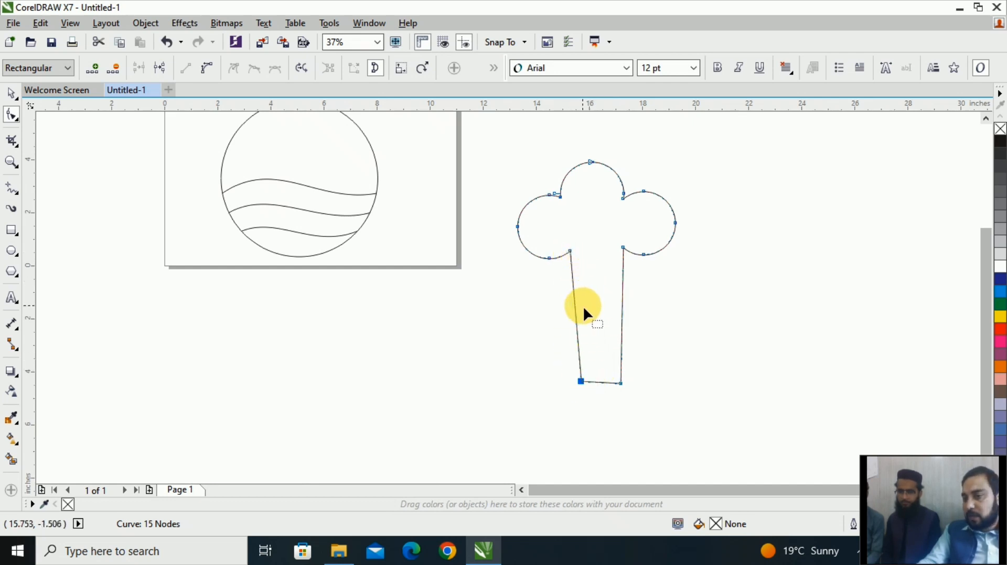
left_click(574, 305)
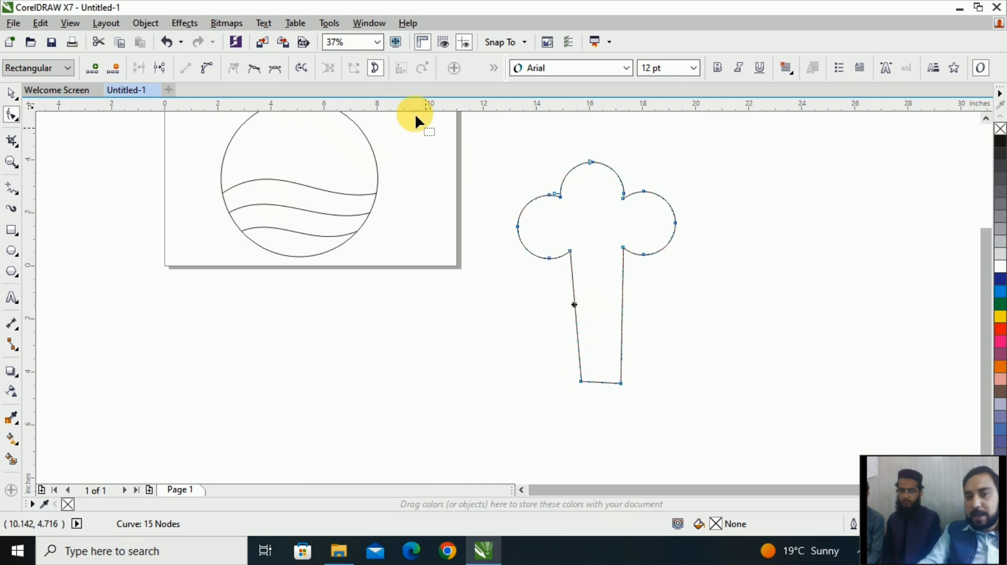
left_click(207, 68)
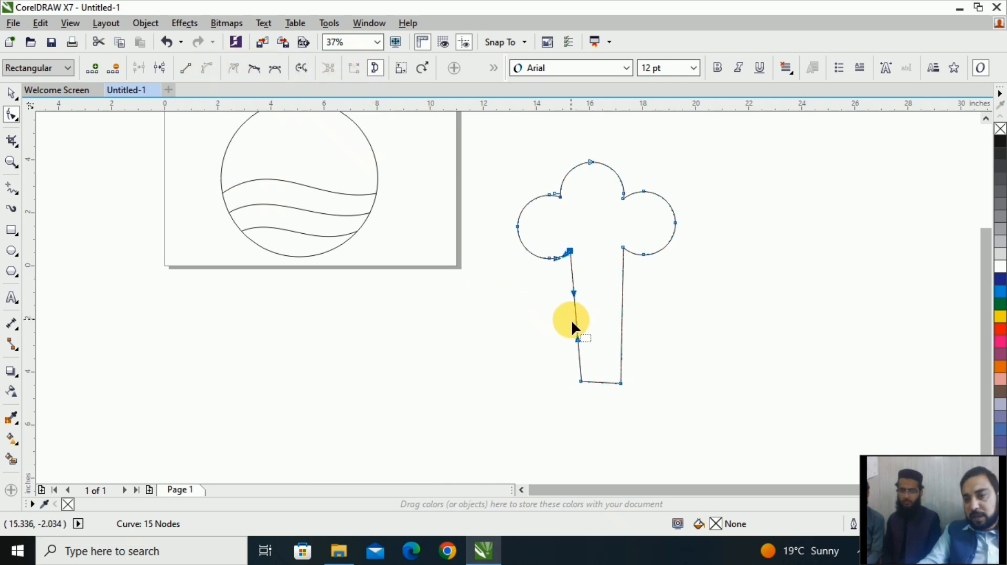
scroll(573, 317, "up", 2)
left_click_drag(580, 295, 598, 300)
Step: Convert the trunk's right edge to a curve and bend it inward at the upper part, redoing the first bend more gently
left_click(674, 283)
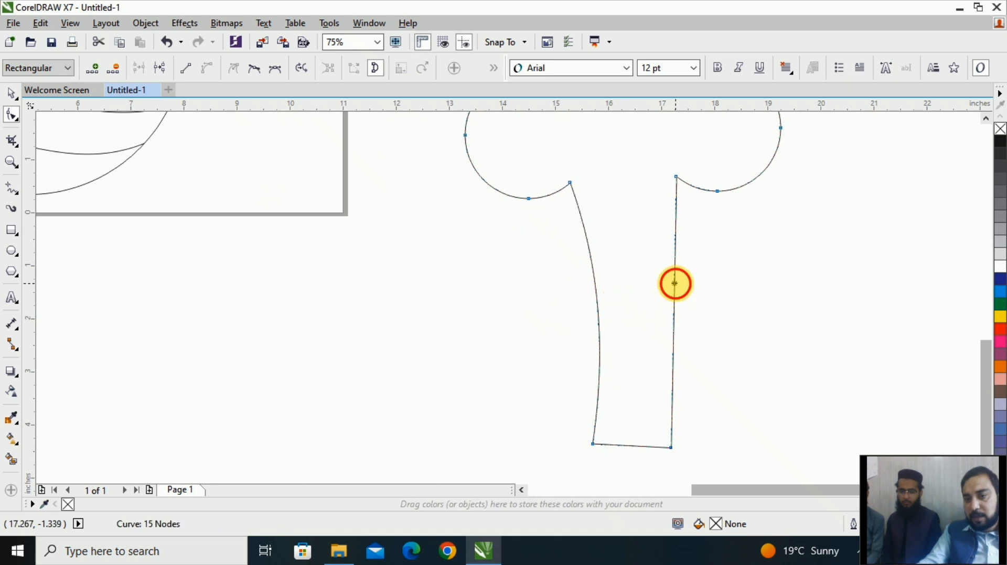
mouse_move(676, 284)
left_mouse_down()
mouse_move(662, 287)
mouse_move(676, 288)
left_mouse_up()
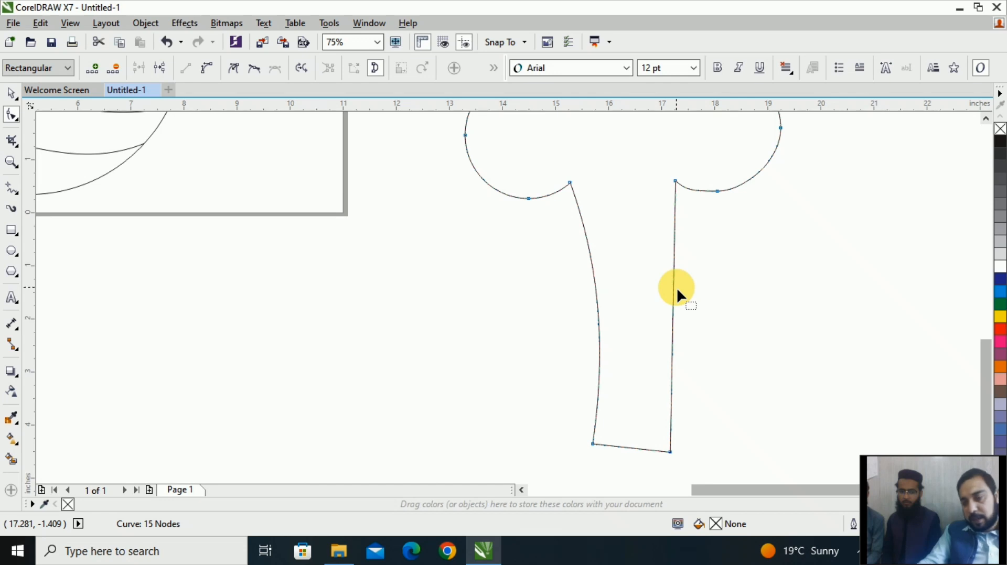
left_click(206, 68)
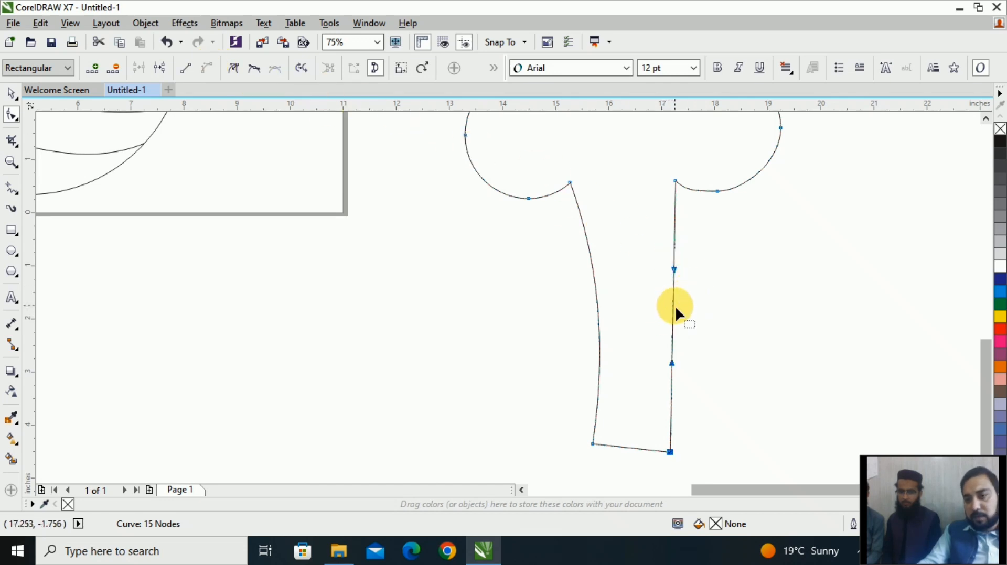
left_click_drag(675, 306, 641, 304)
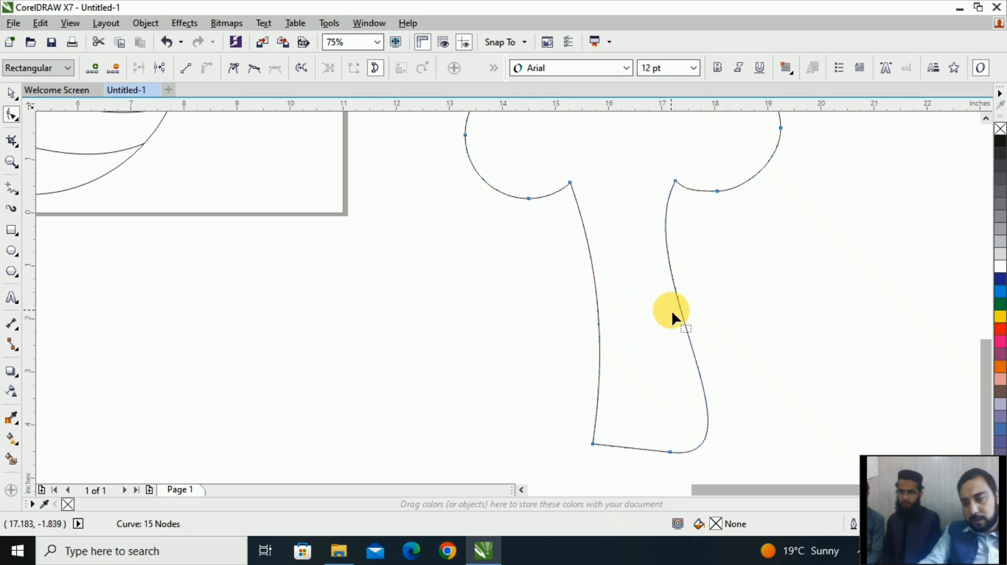
key("ctrl+z")
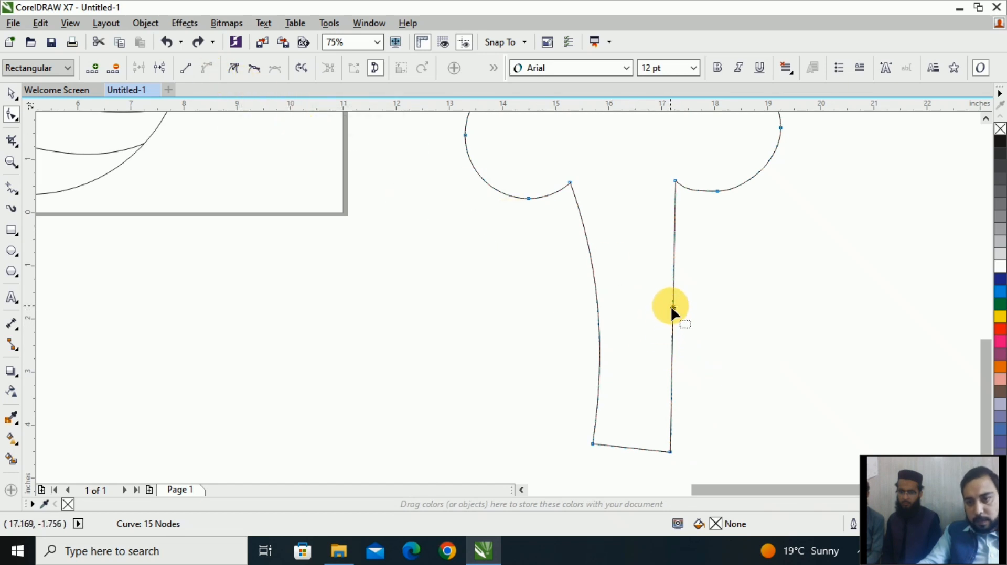
left_click_drag(672, 309, 650, 304)
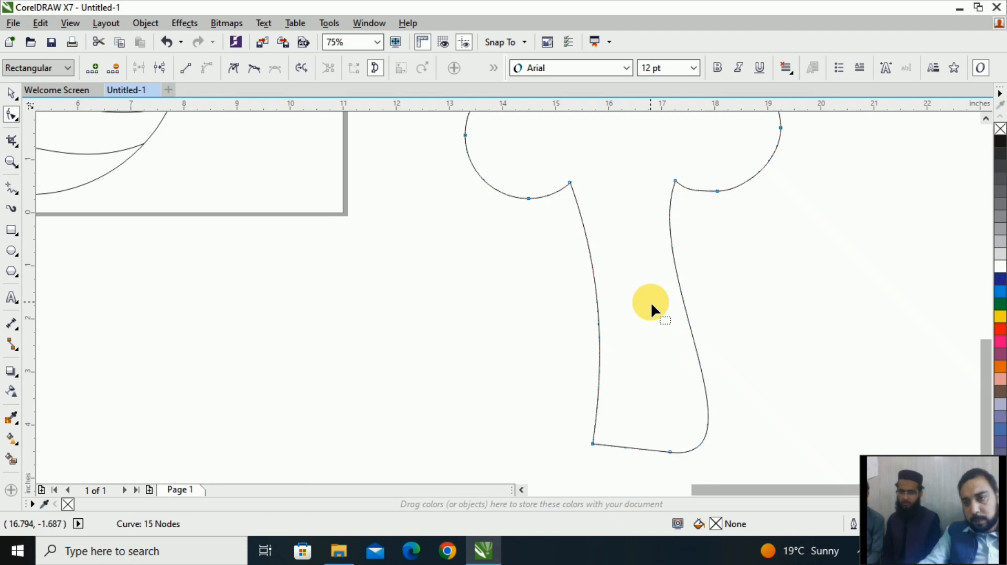
Step: Scale the tree down to about 1.75 by 2.48 inches and place it inside the large circle with its base overlapping the top wave
scroll(650, 303, "down", 2)
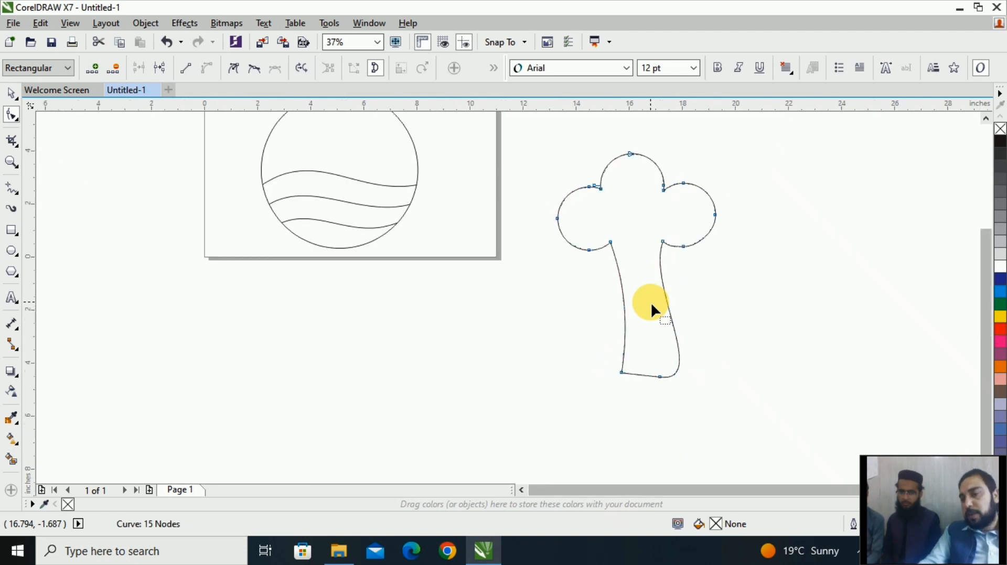
scroll(629, 329, "down", 2)
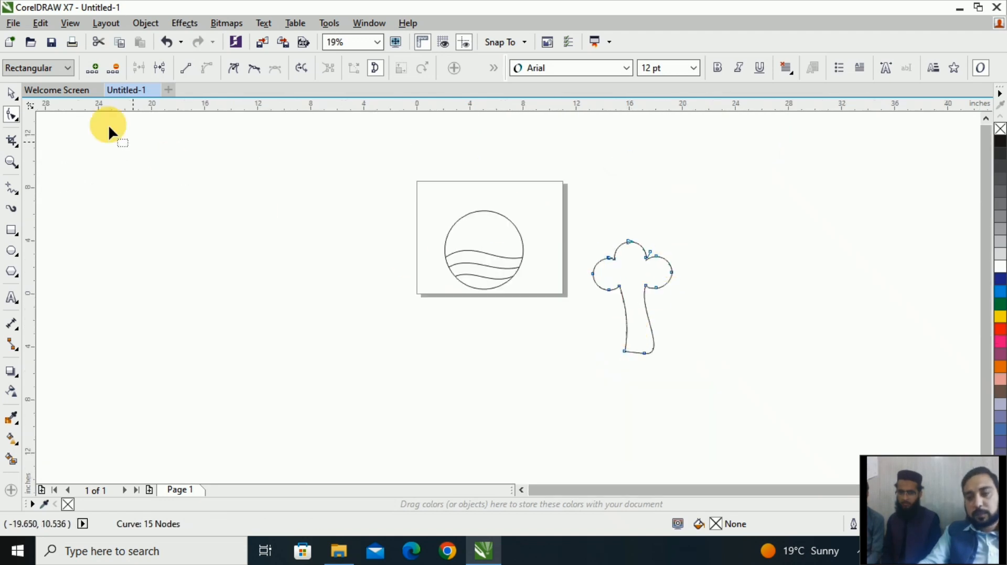
left_click(16, 95)
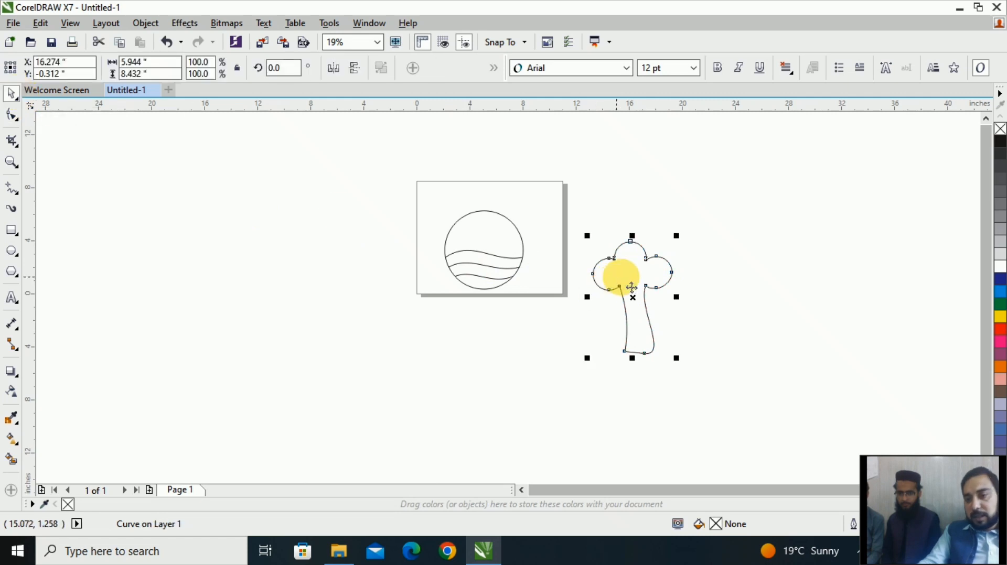
left_click_drag(629, 273, 631, 243)
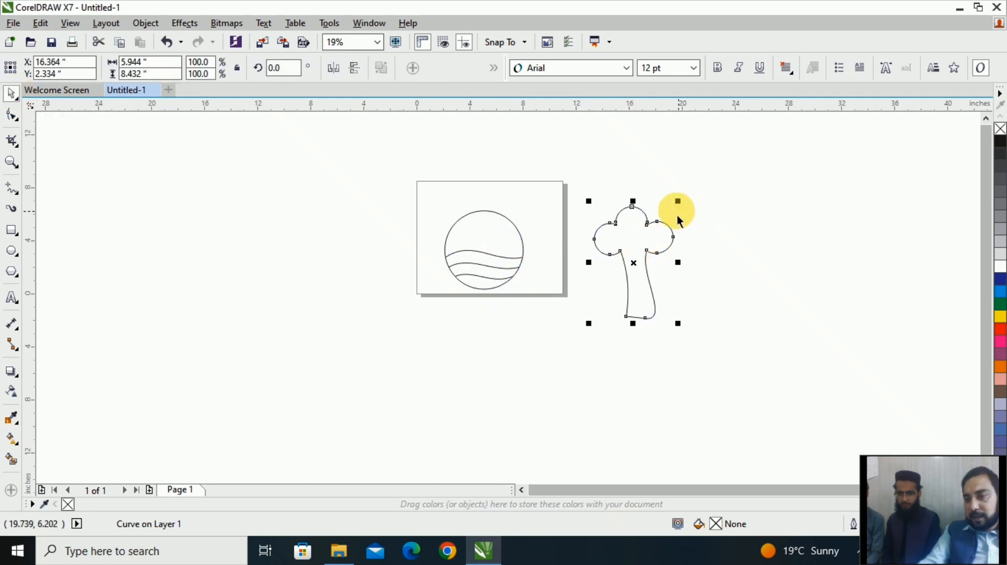
left_click_drag(678, 202, 486, 258)
scroll(492, 219, "up", 2)
scroll(487, 259, "up", 2)
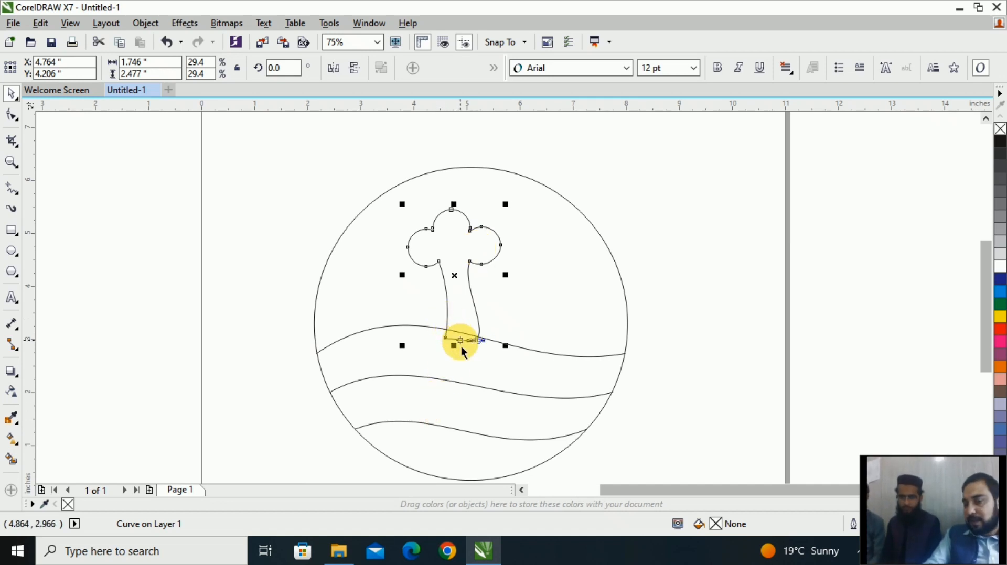
Step: Trim the tree with the top wave line where the trunk's base crosses it
scroll(462, 348, "up", 2)
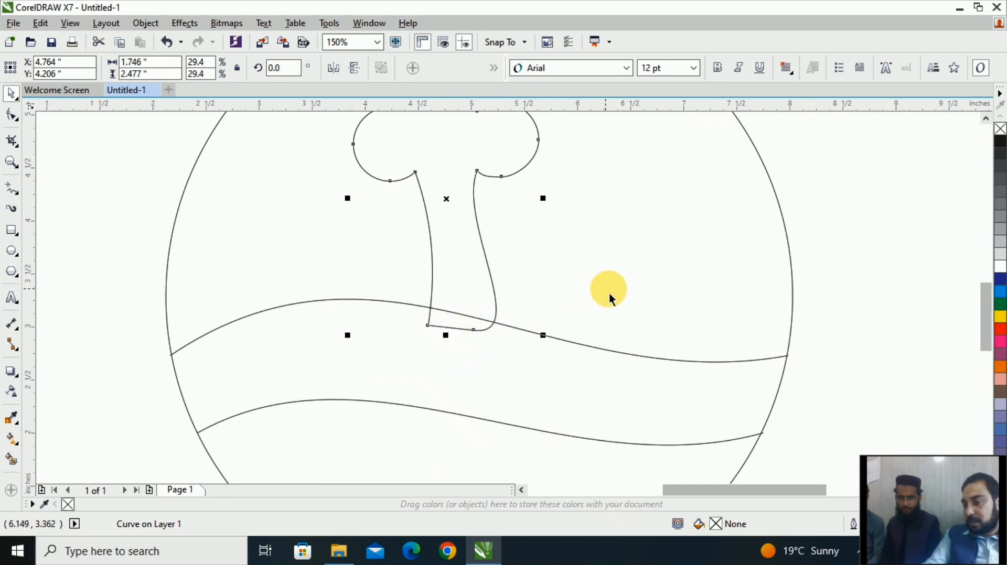
left_click(842, 309)
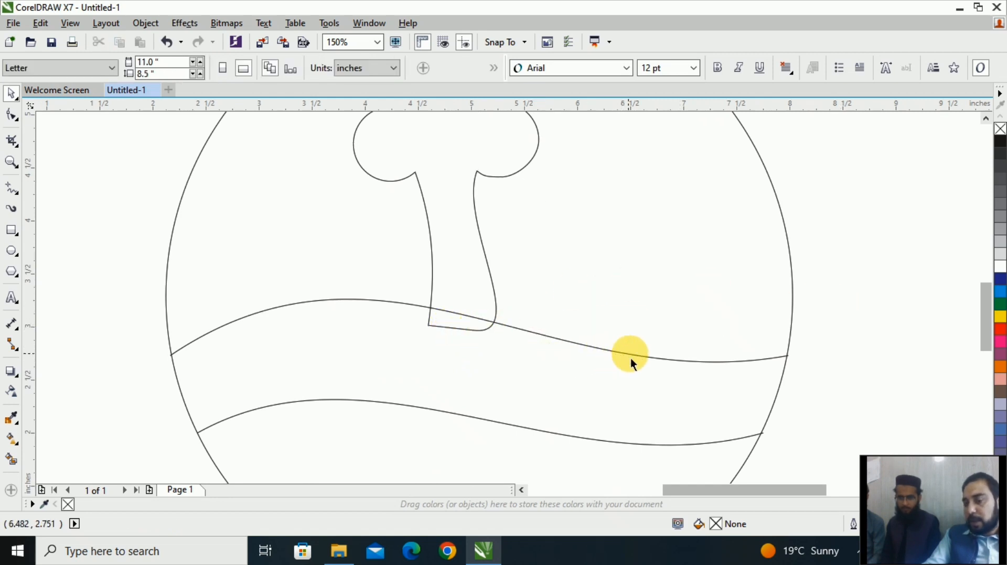
left_click(645, 366)
left_click(839, 375)
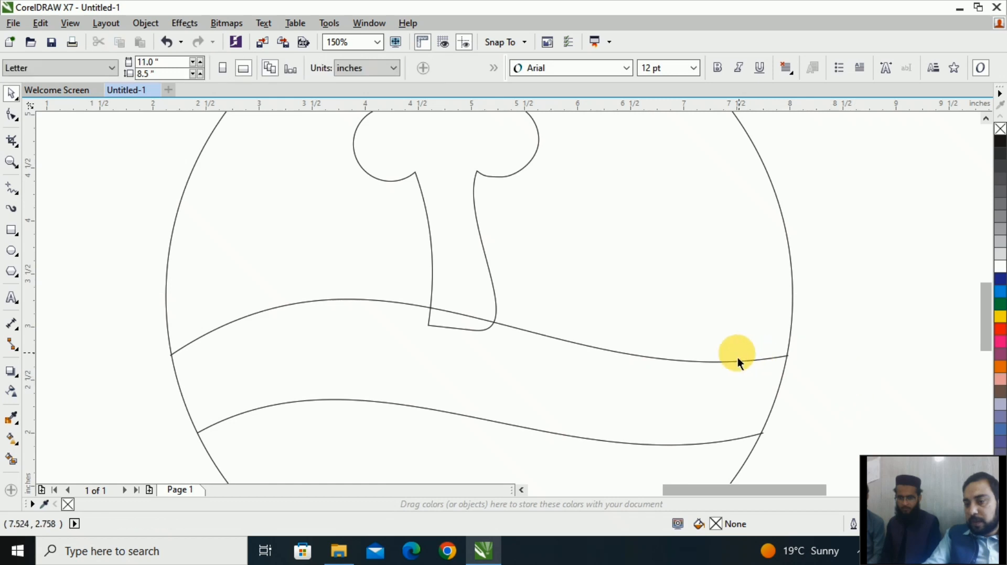
left_click(727, 362)
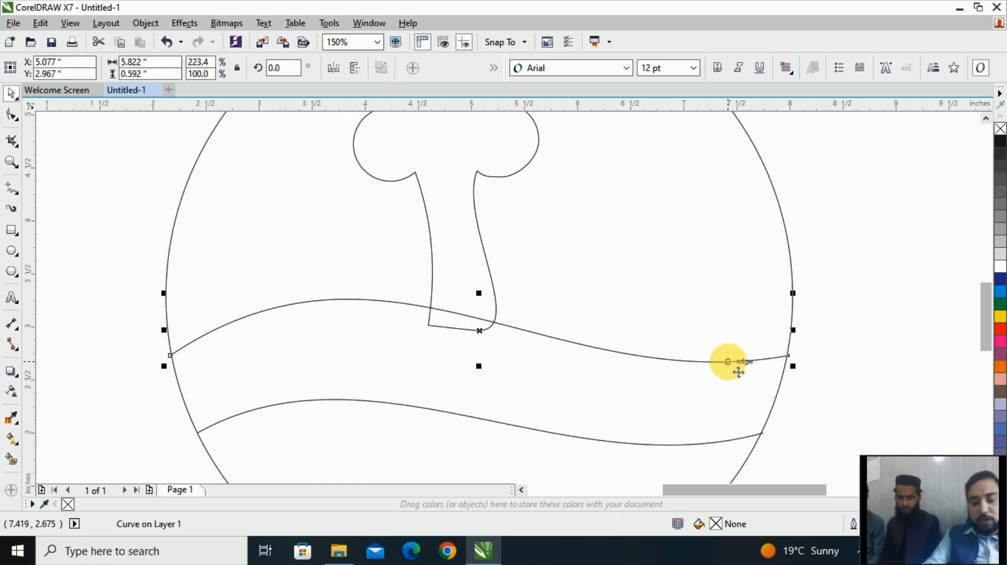
left_click(463, 205, "shift")
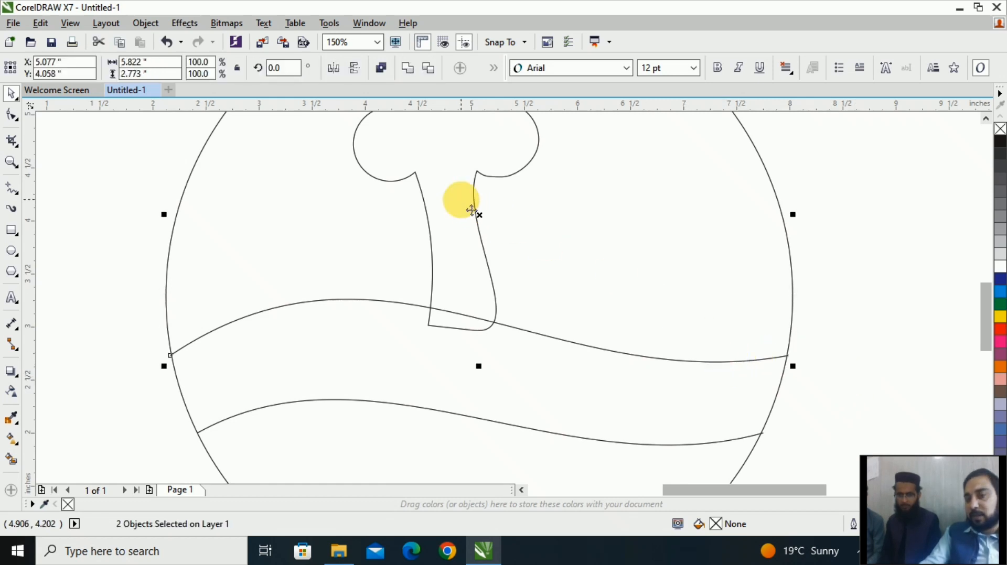
left_click(429, 68)
left_click(910, 315)
Step: Break the trimmed tree apart and delete the trunk piece below the top wave
left_click(473, 239)
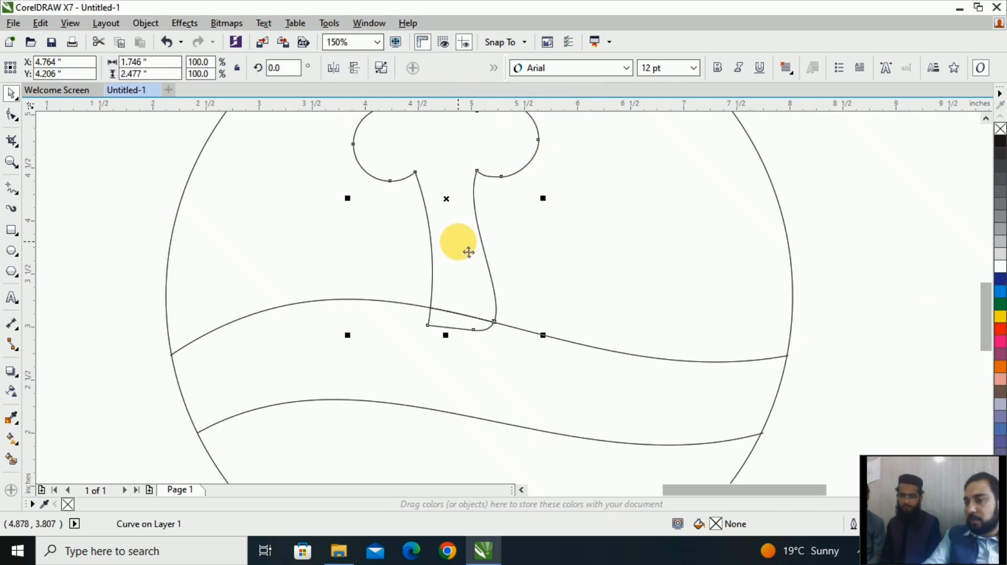
right_click(458, 242)
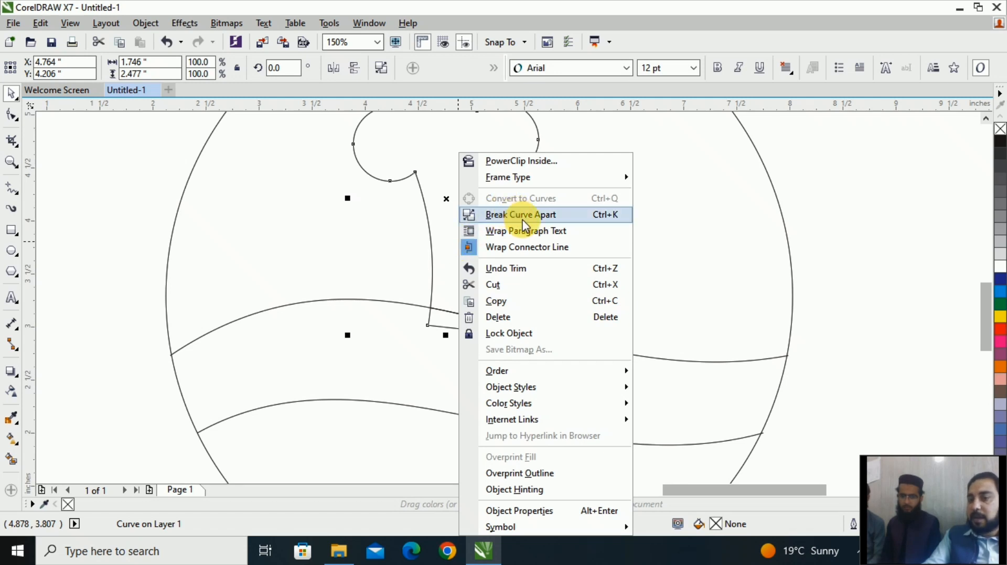
left_click(608, 215)
left_click(939, 274)
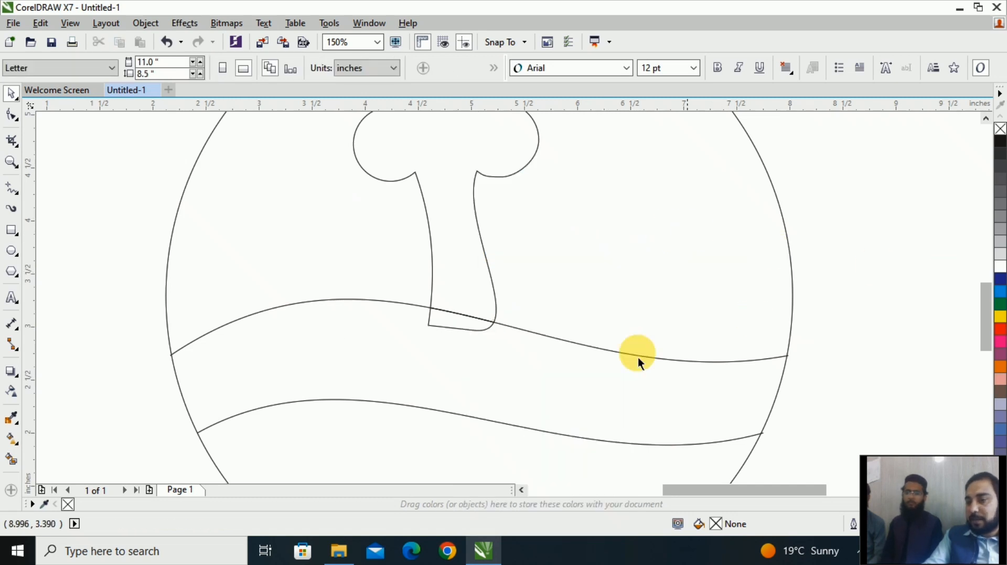
left_click(456, 330)
key("Delete")
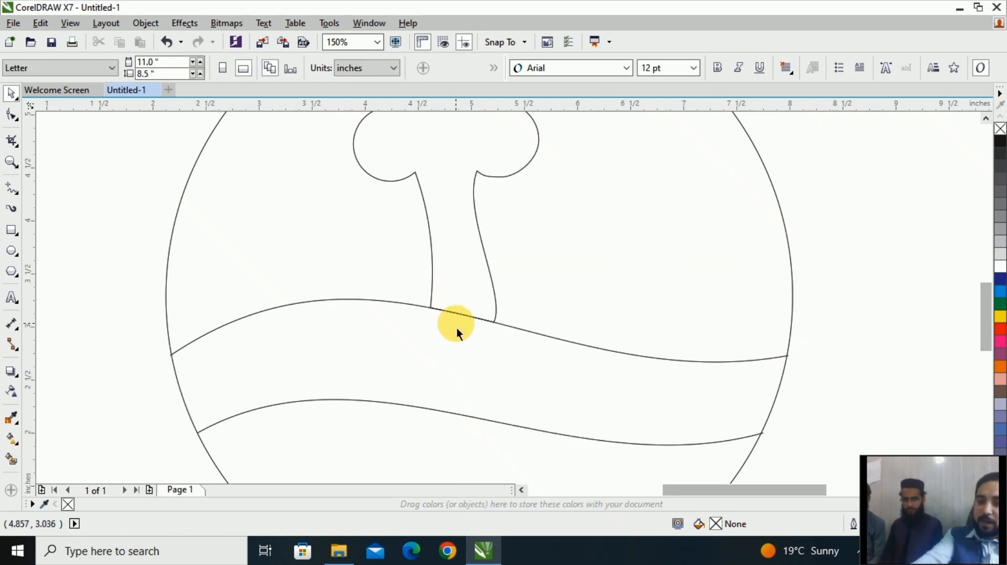
Step: Draw a sun circle about 1.77 inches across beside the tree and place it so its lower part overlaps the top wave
scroll(395, 288, "down", 2)
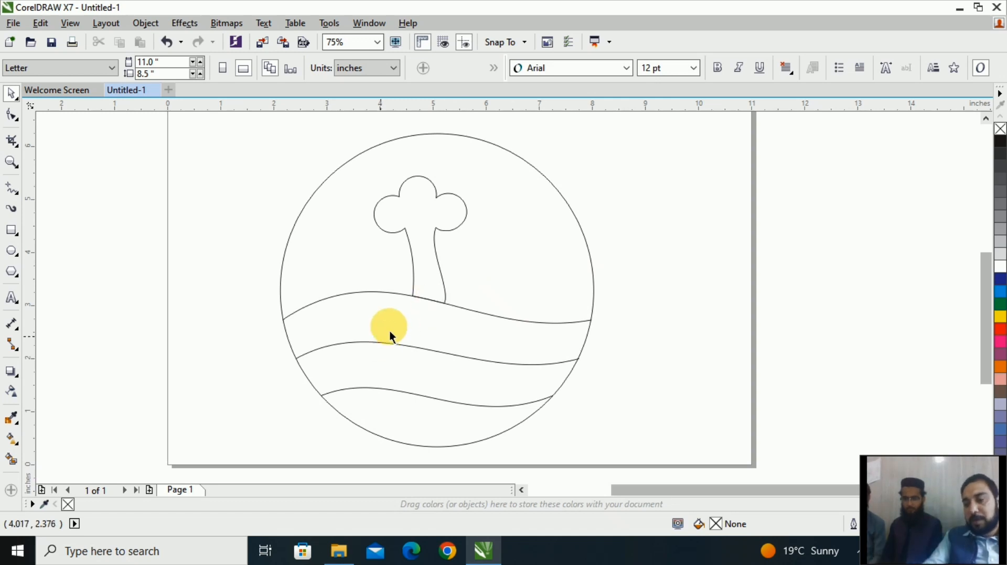
left_click(13, 252)
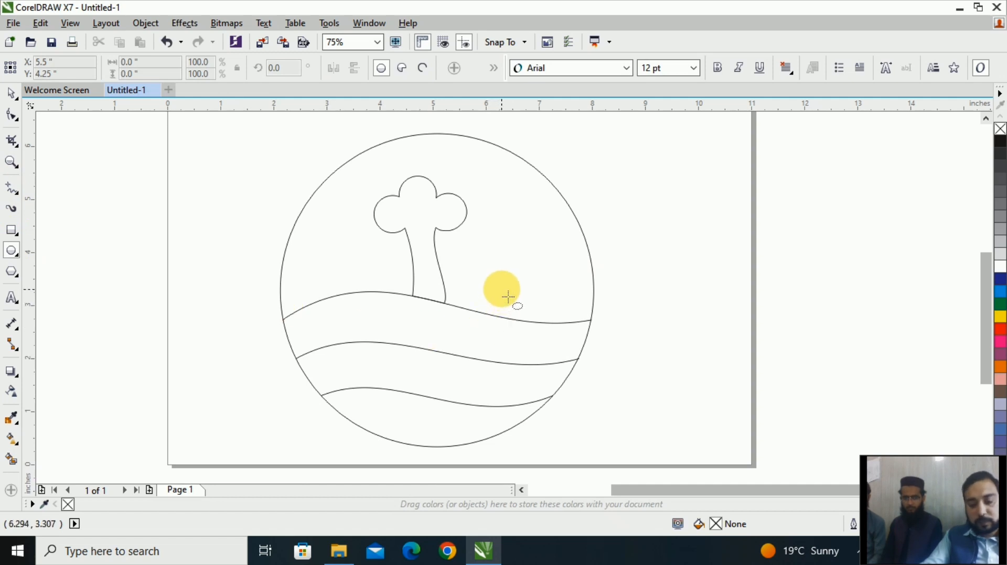
left_click_drag(497, 271, 555, 366)
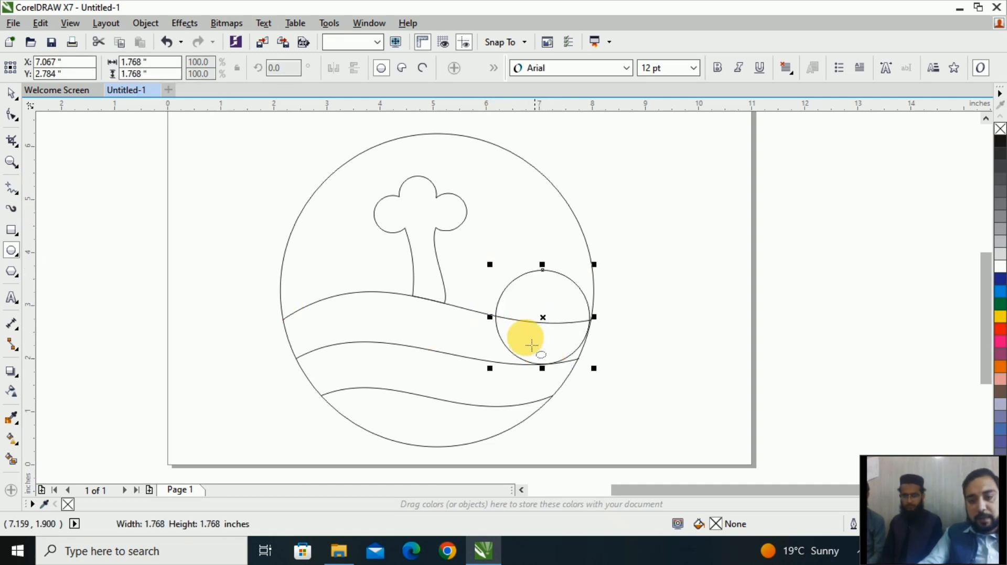
left_click(9, 93)
left_click_drag(543, 318, 536, 283)
Step: Trim the sun circle with the top wave line
scroll(542, 323, "up", 2)
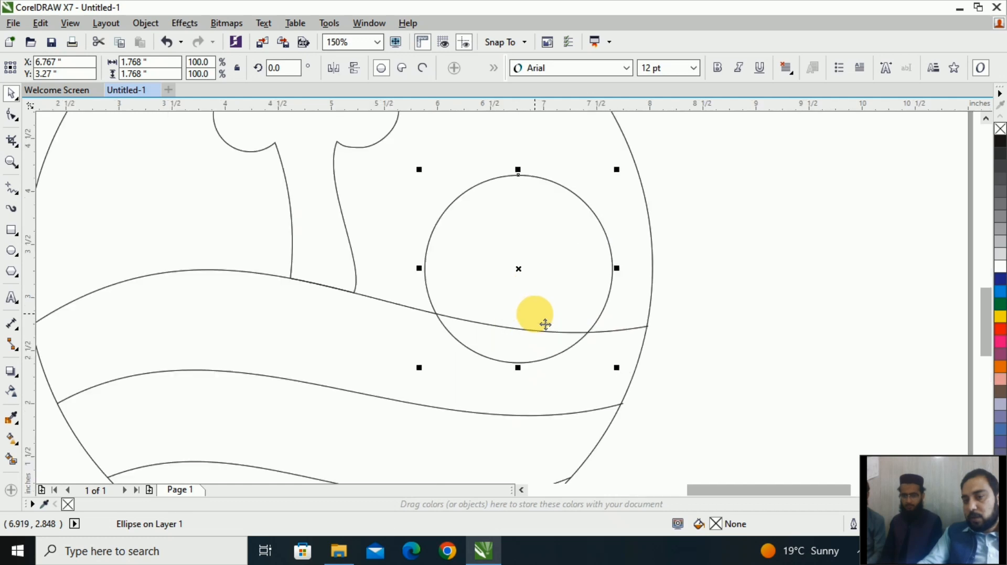
left_click(710, 346)
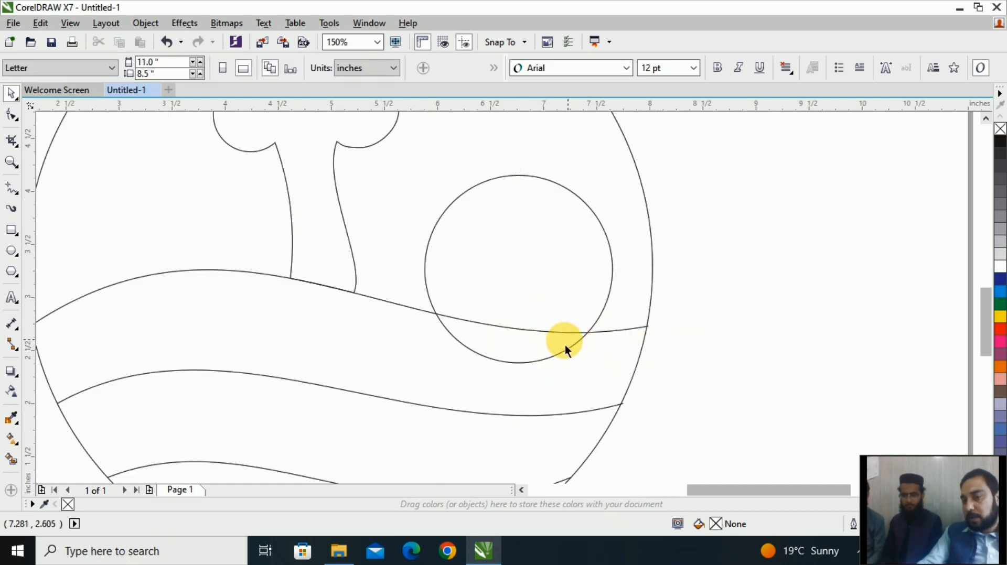
left_click(554, 361)
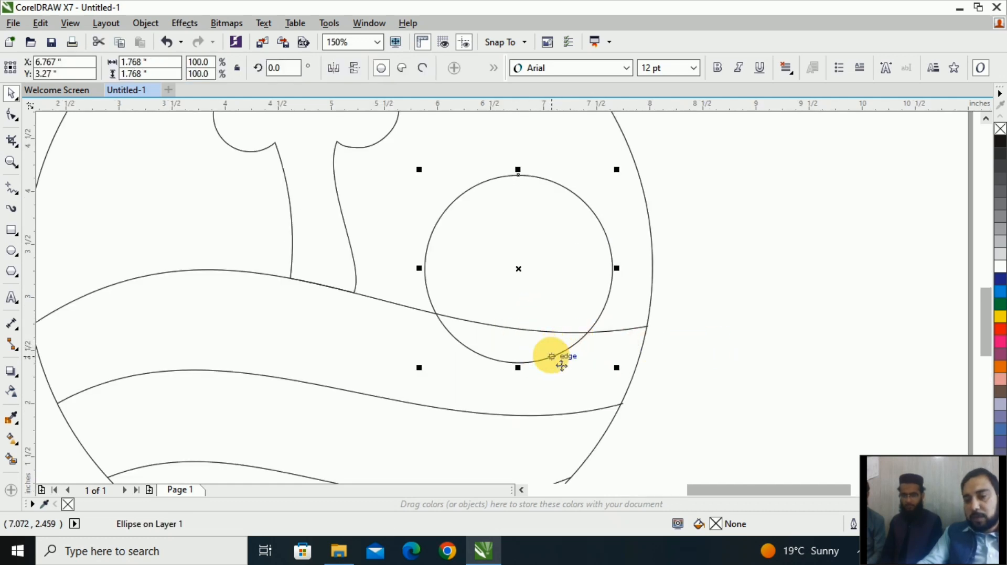
left_click(678, 346)
left_click(641, 332)
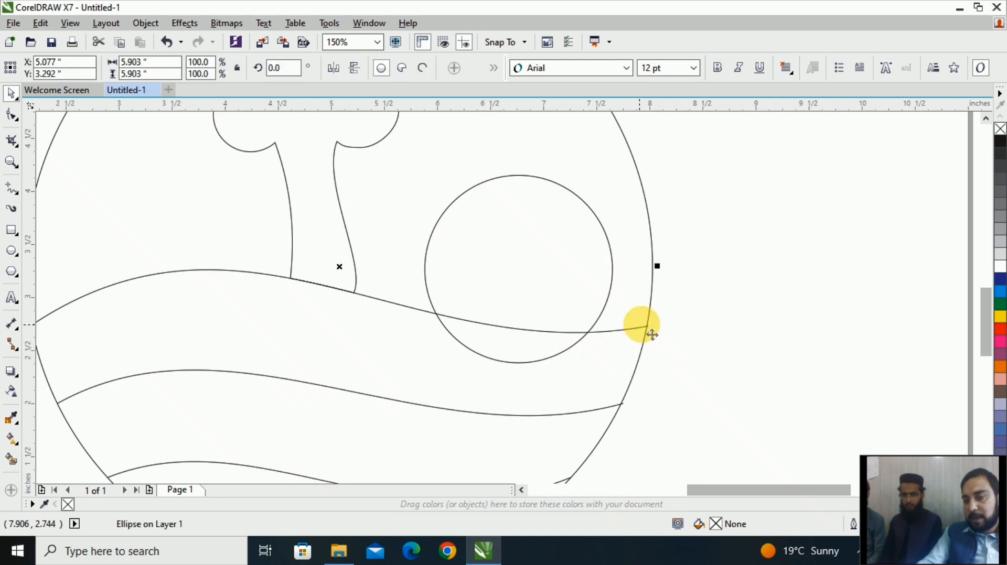
left_click(700, 341)
left_click_drag(641, 337, 648, 327)
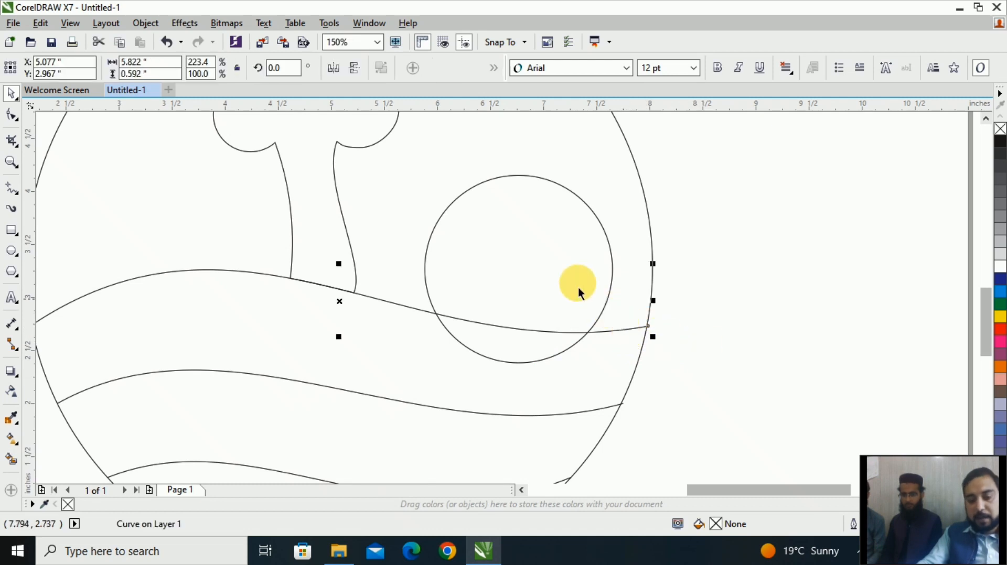
left_click(563, 191, "shift")
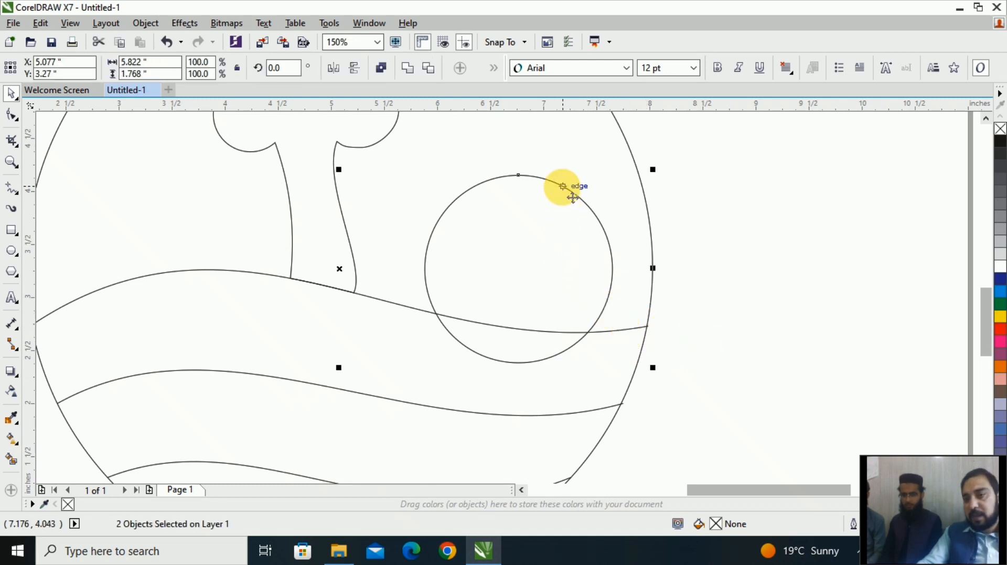
left_click(429, 74)
left_click(765, 270)
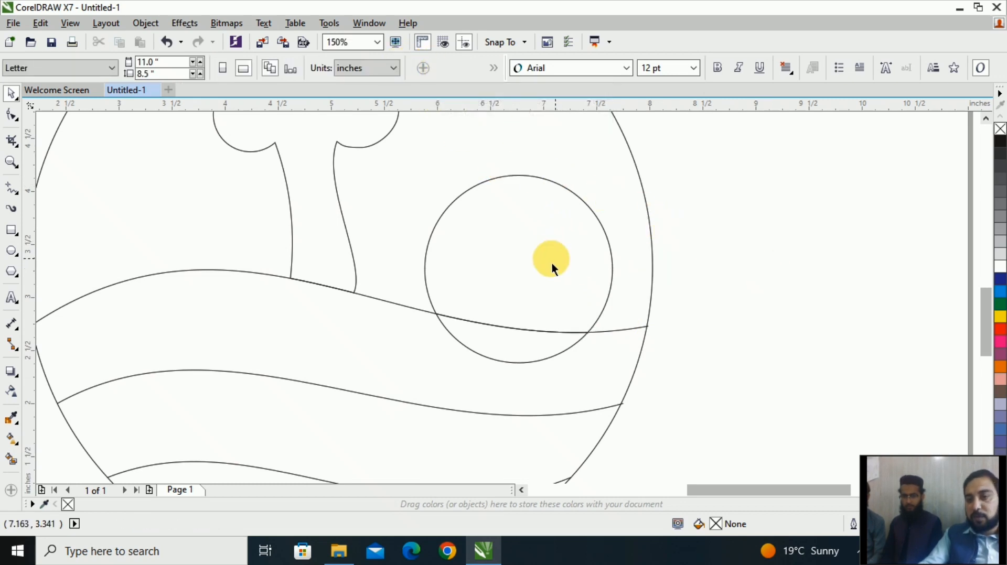
Step: Break the trimmed sun circle apart and delete its piece below the top wave
left_click(555, 266)
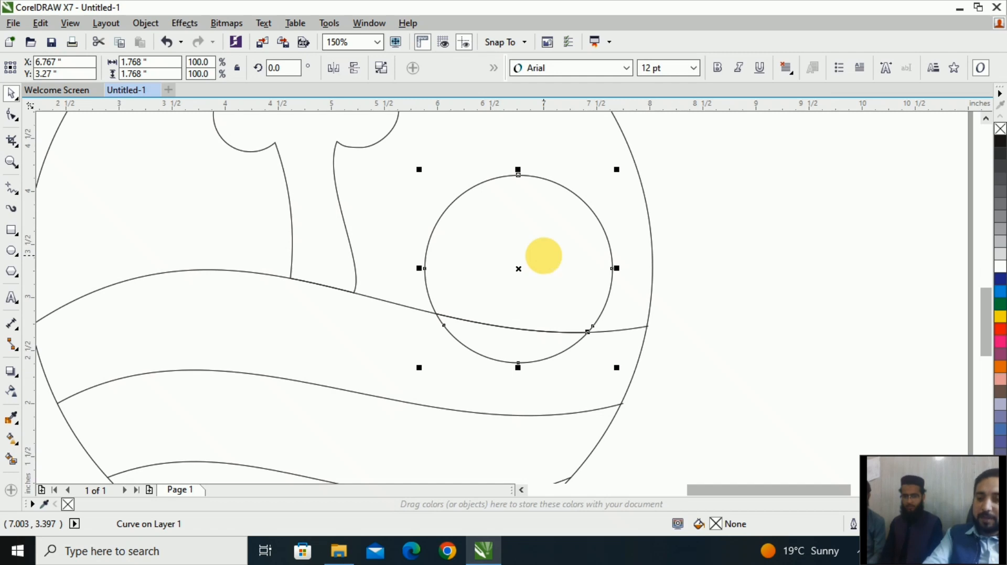
left_click(554, 266, "shift")
left_click(772, 296)
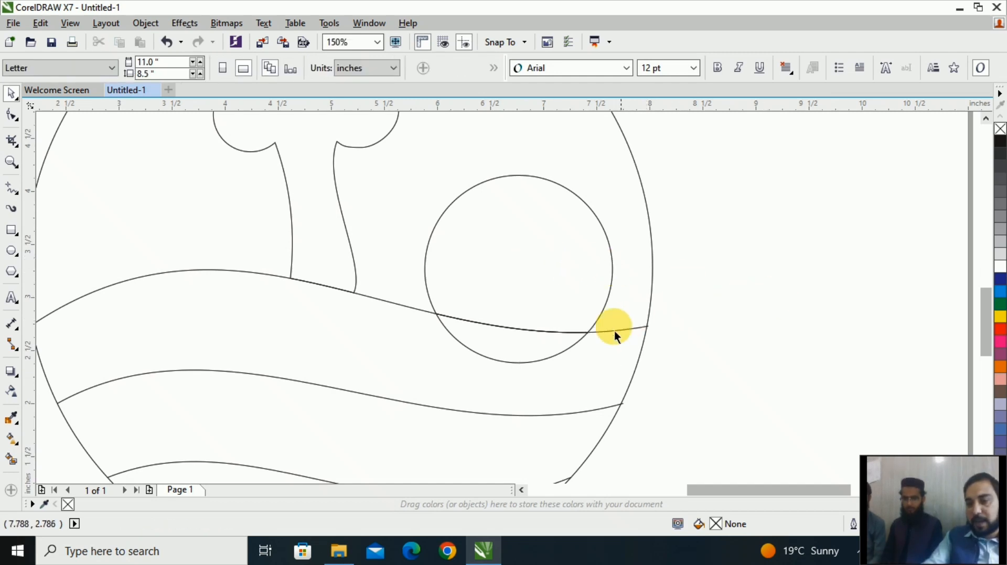
left_click(549, 355)
key("Delete")
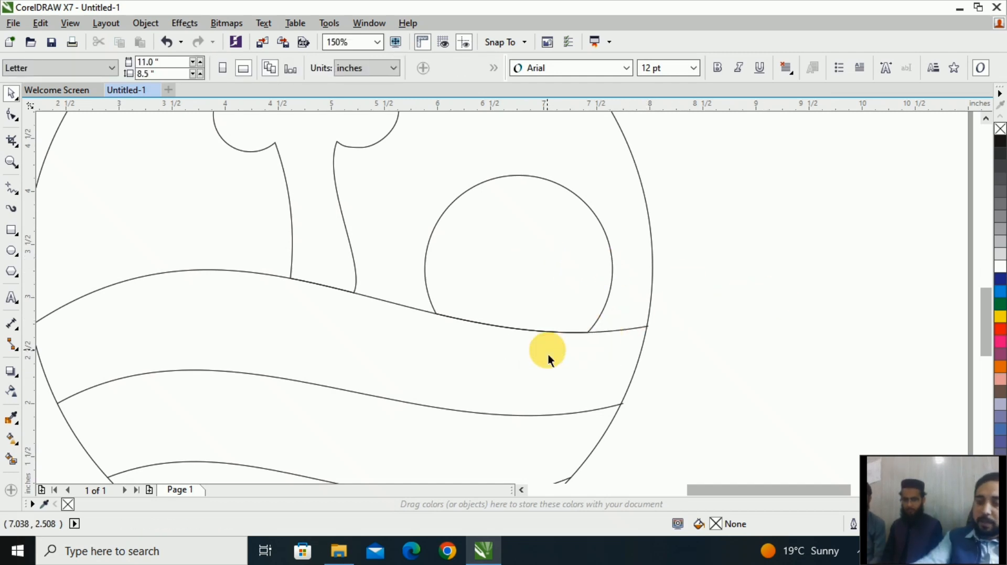
Step: Create a concentric copy of the large circle scaled up to about 106.6%, about 6.29 inches across
scroll(585, 247, "down", 3)
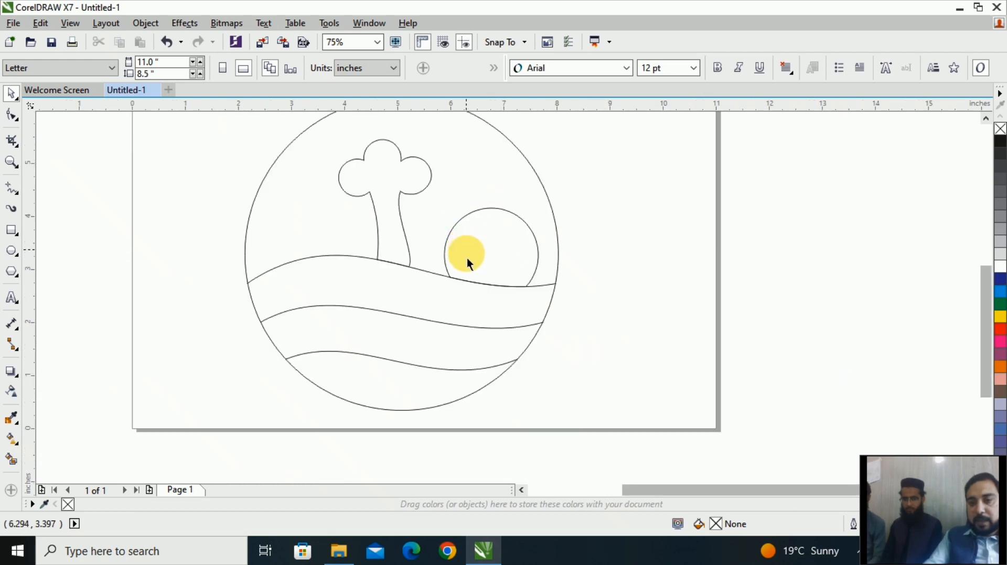
left_click(494, 212)
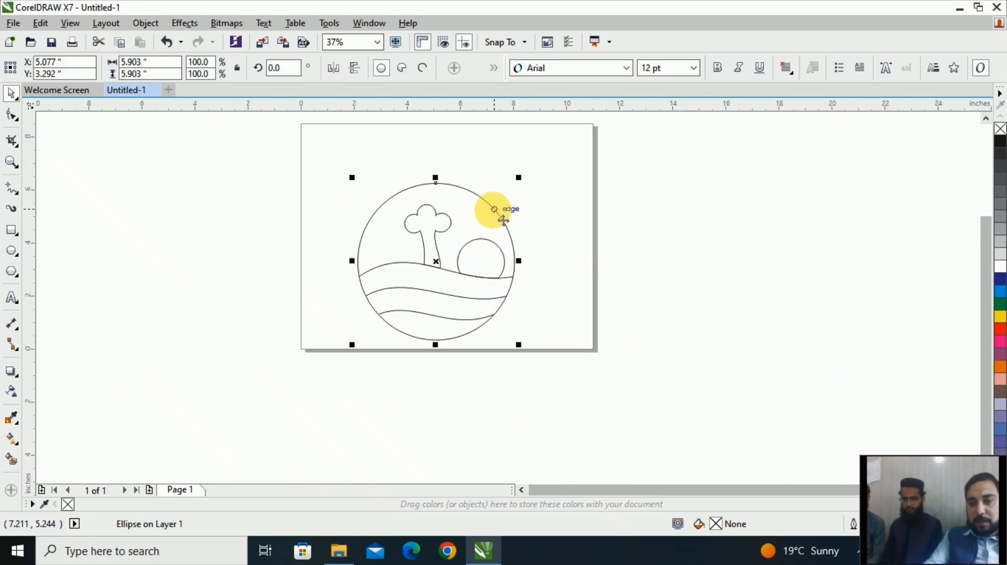
left_click_drag(518, 179, 517, 175)
left_click(498, 245)
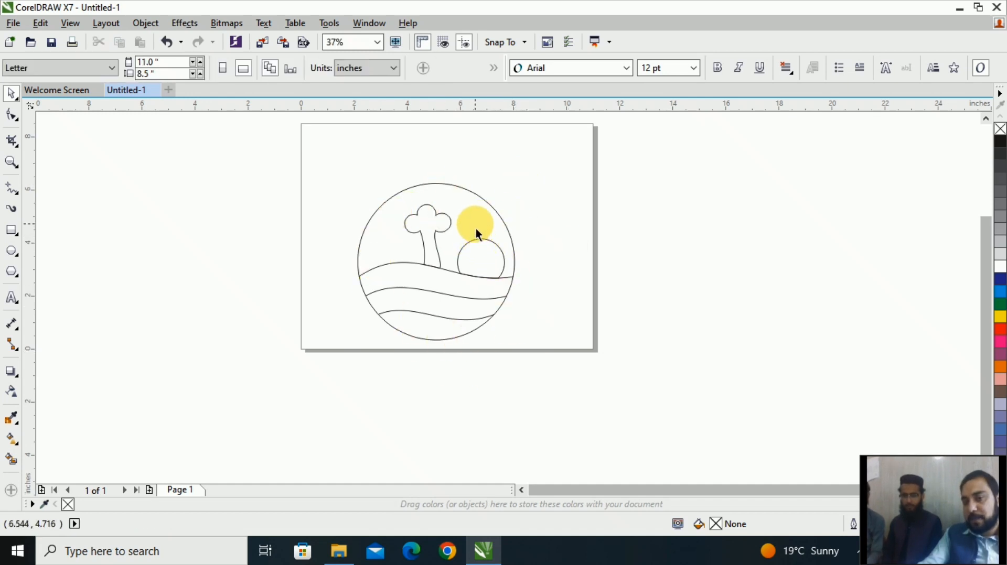
left_click(495, 219)
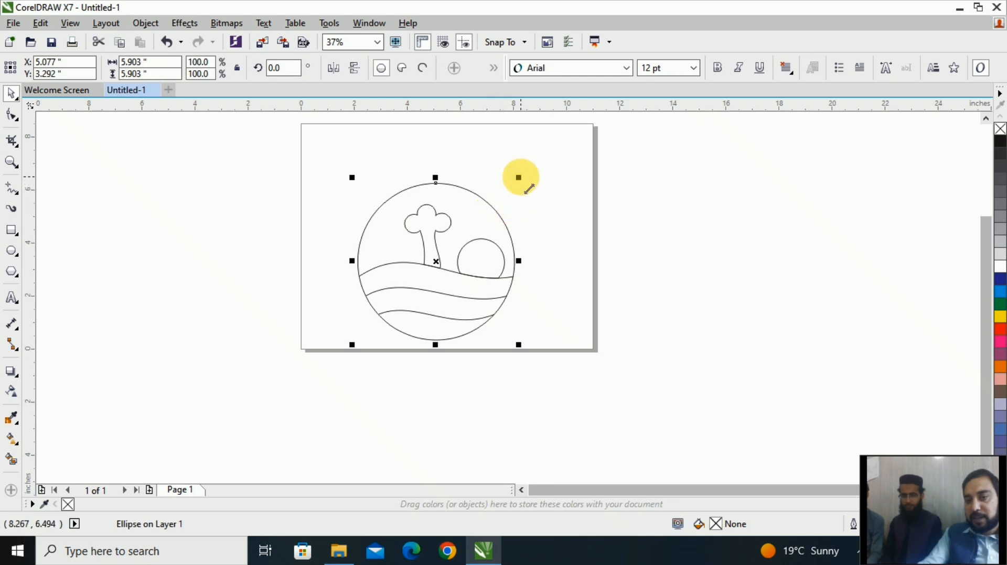
left_click_drag(529, 188, 554, 184)
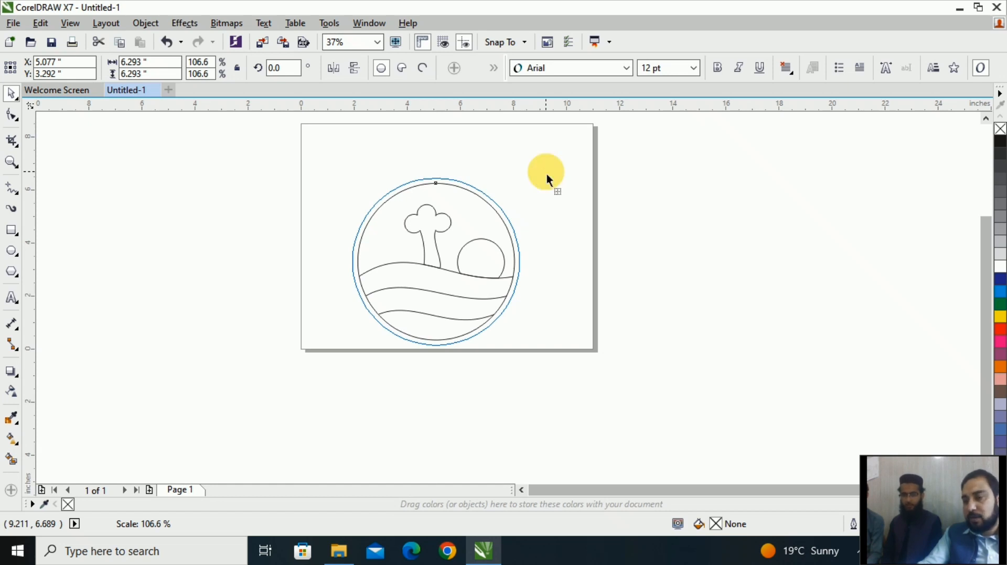
left_click_drag(546, 174, 546, 173)
left_click(592, 332)
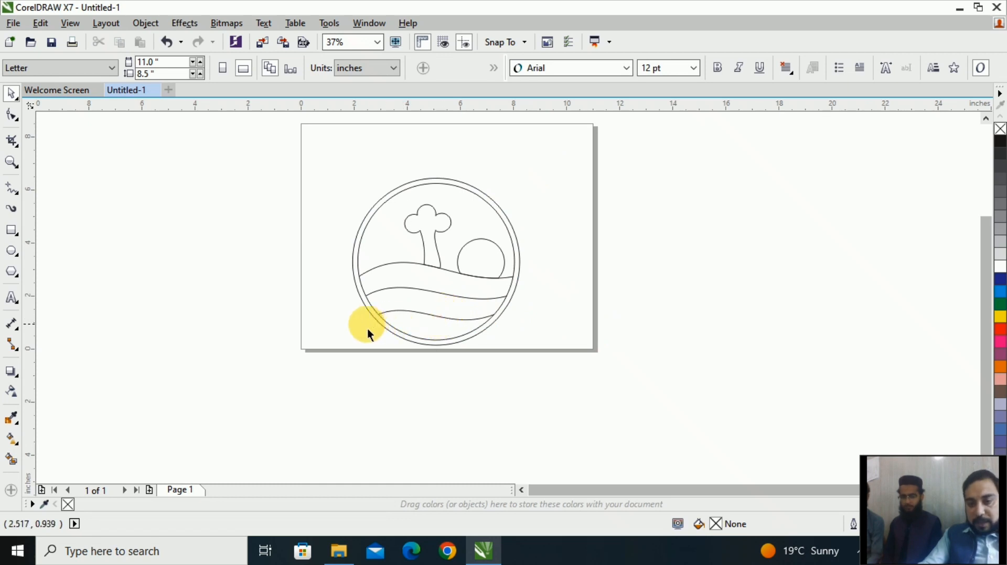
Step: Select the tree, the sun and the three waves together and set their fill and outline to white
left_click_drag(343, 331, 584, 202)
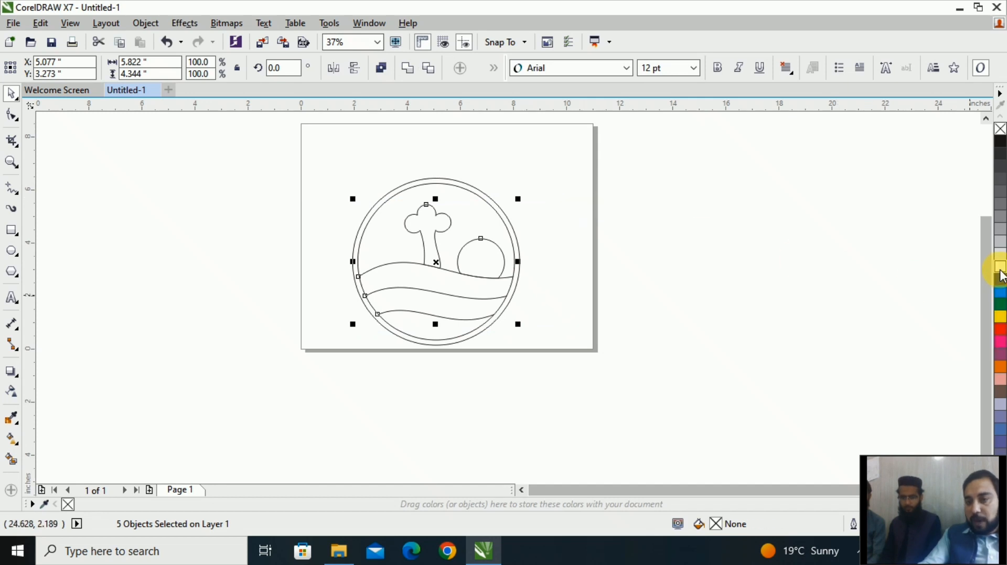
left_click(999, 270)
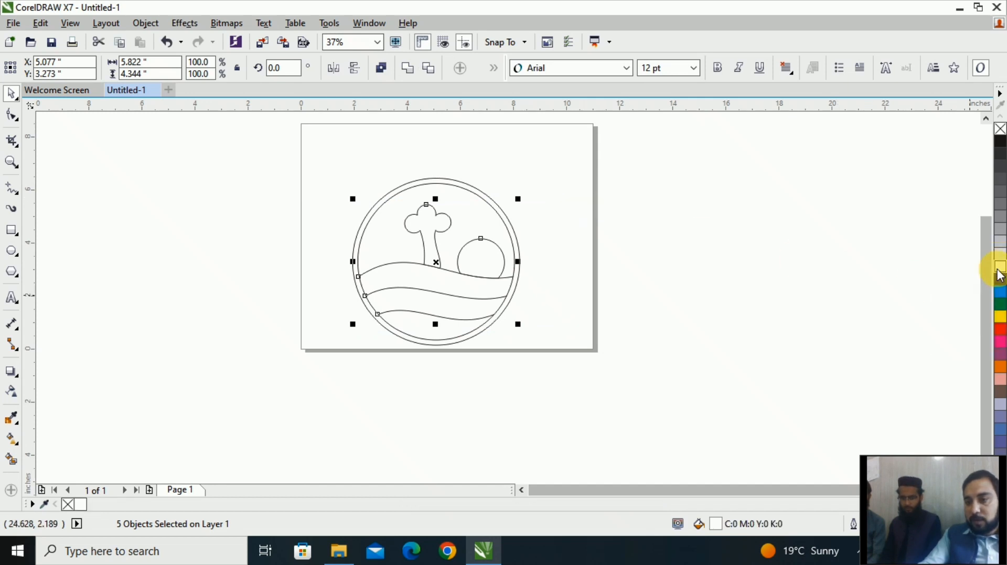
right_click(999, 270)
left_click(691, 306)
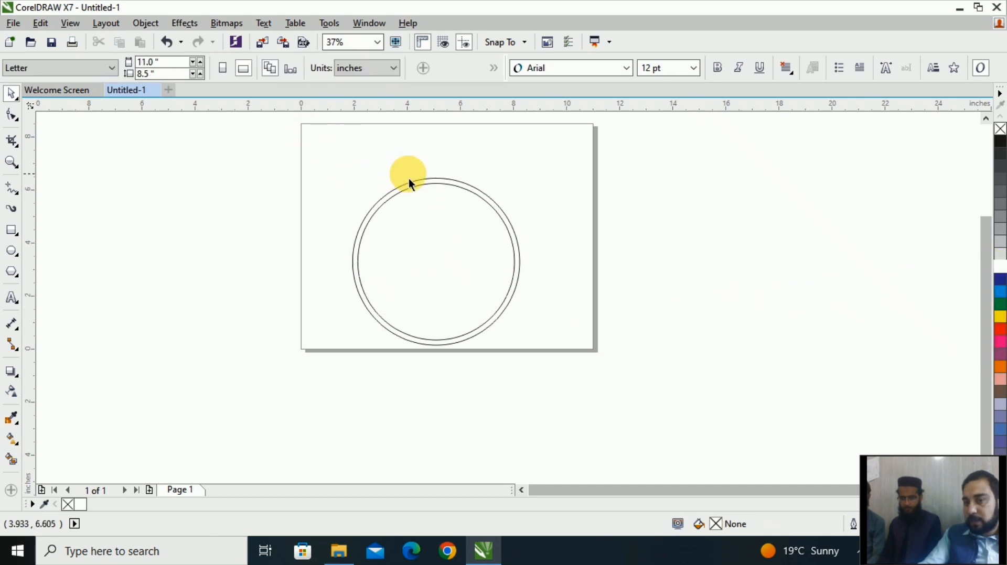
Step: Fill the outer circle with black
scroll(433, 187, "up", 2)
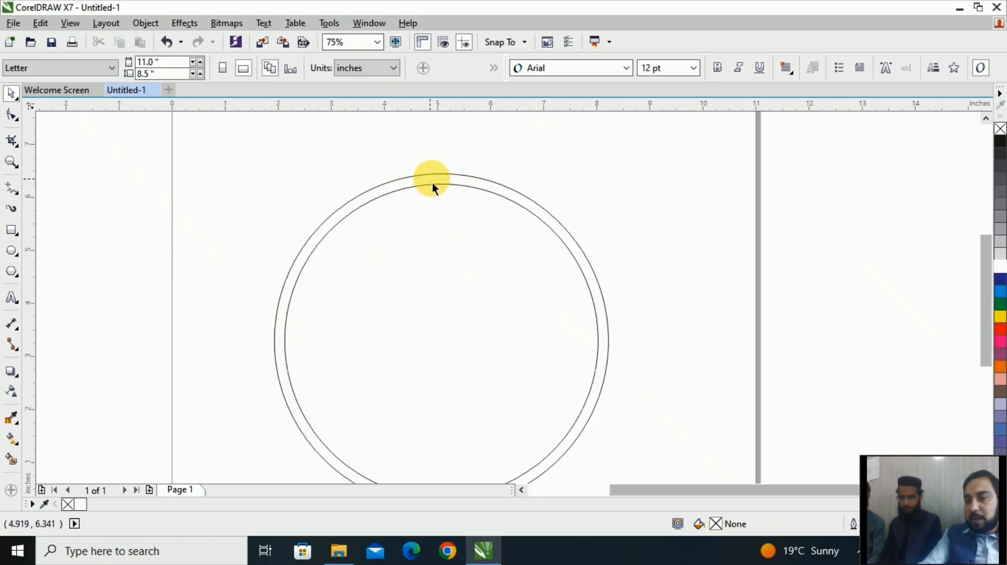
left_click(446, 181)
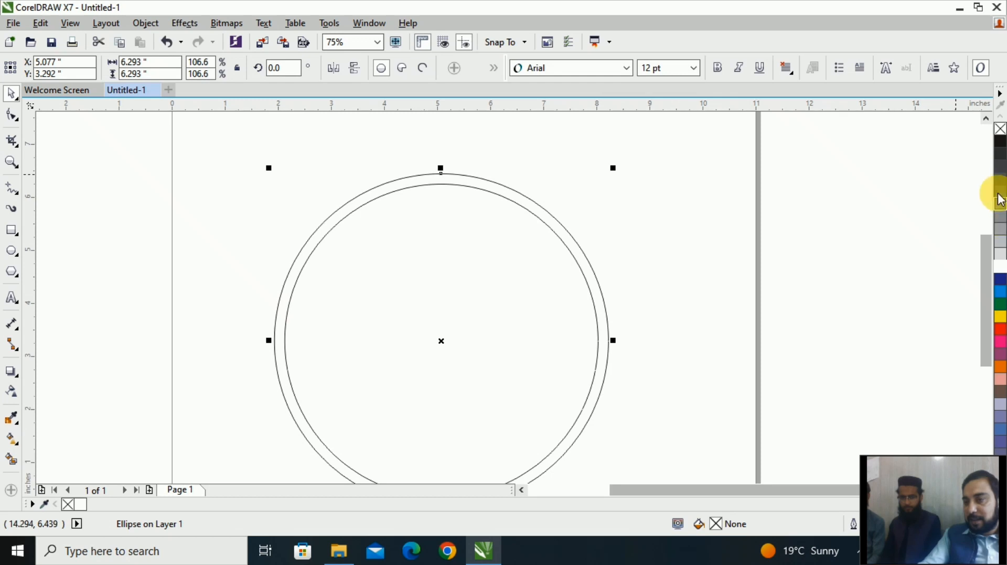
left_click(1000, 147)
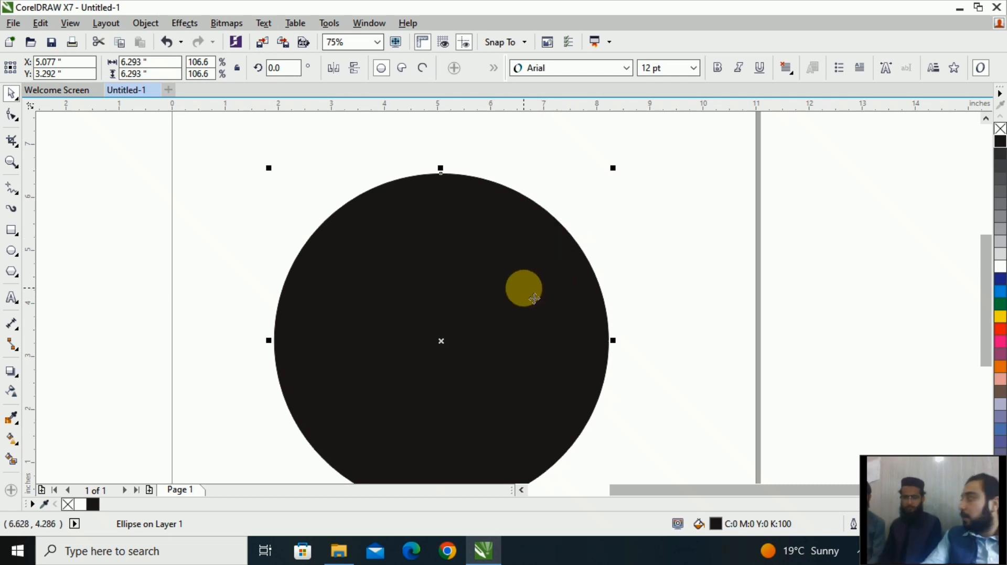
left_click(671, 306)
left_click(554, 283)
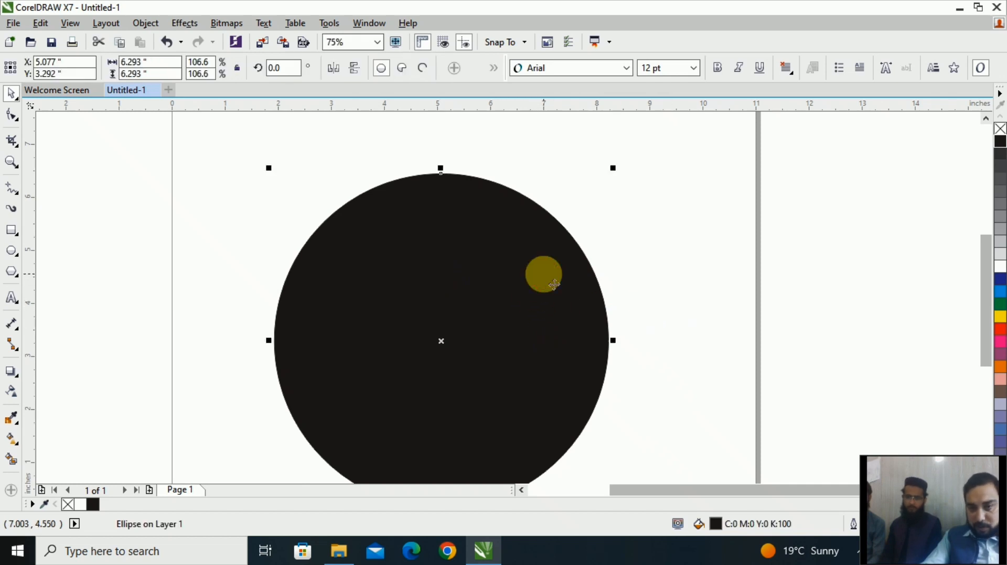
Step: Send the black outer circle to the back of the page, behind the tree, sun and waves, and deselect it
right_click(553, 284)
mouse_move(621, 378)
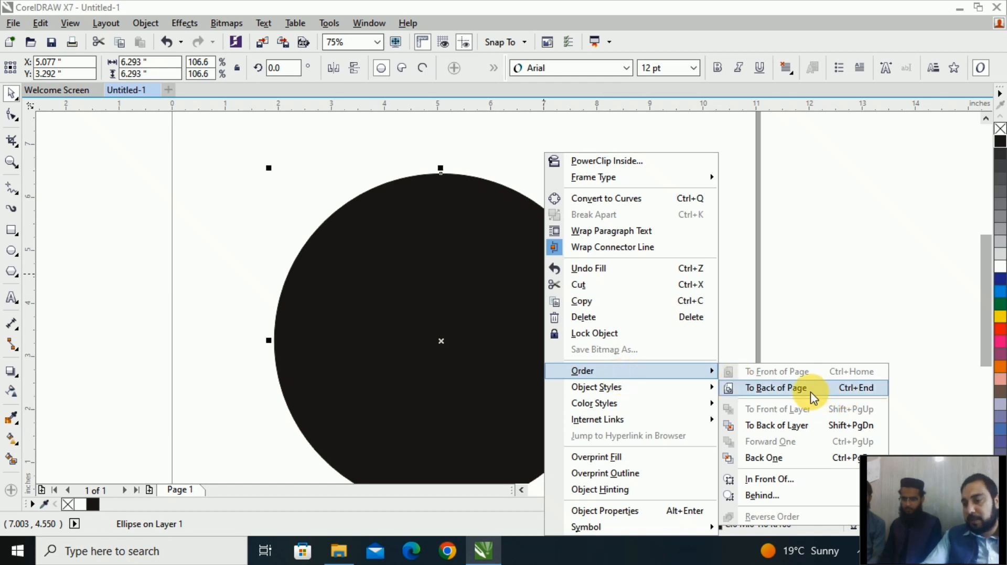
left_click(810, 393)
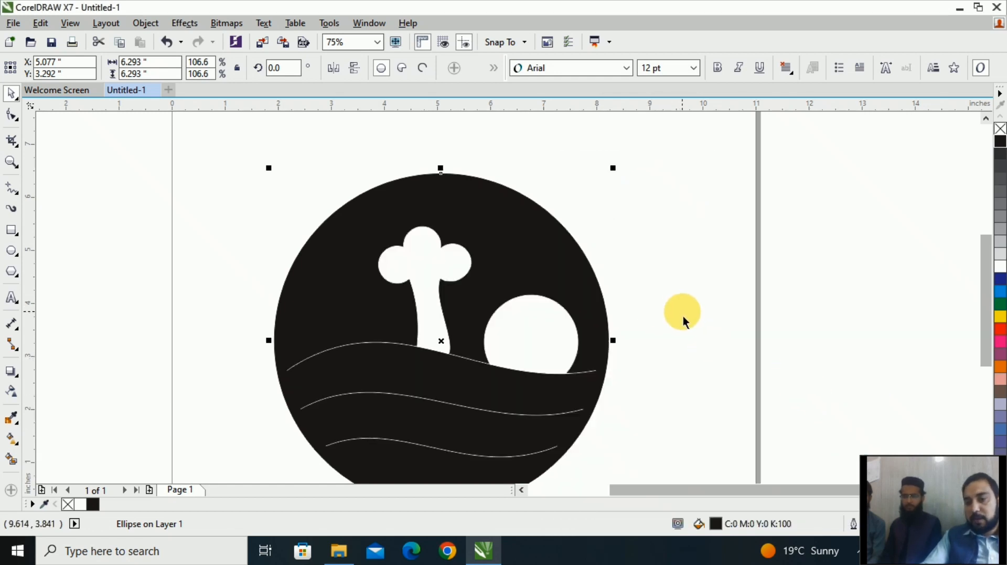
left_click(683, 317)
scroll(616, 338, "down", 2)
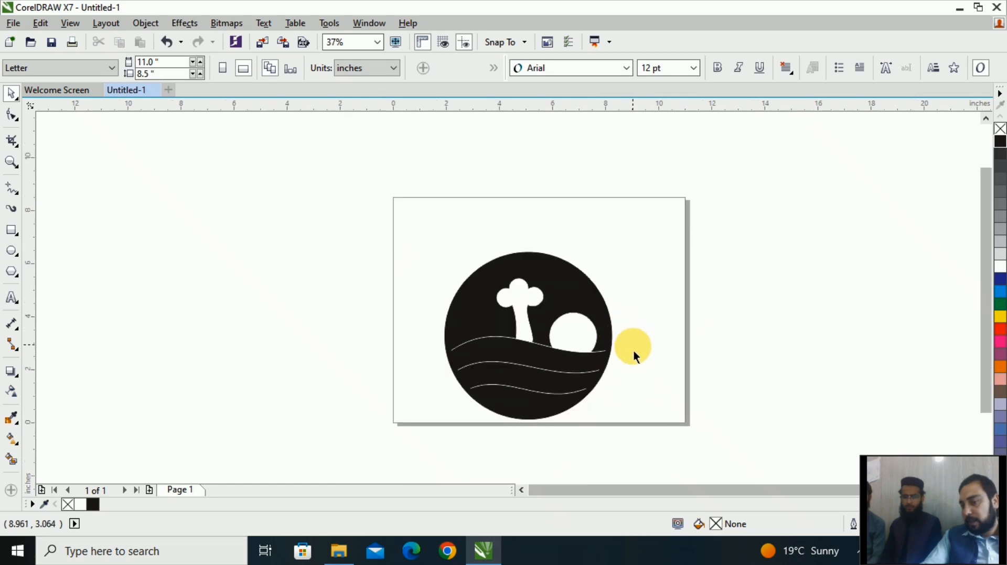
Step: Give the inner 5.903-inch circle a white outline and set its outline width to 1.5 pt
scroll(634, 354, "up", 2)
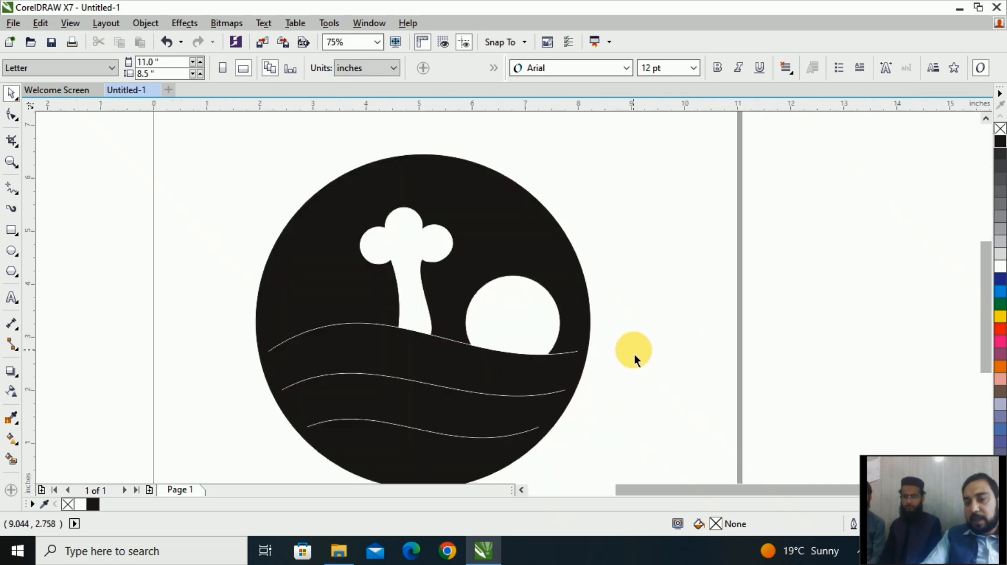
left_click(503, 243)
right_click(999, 267)
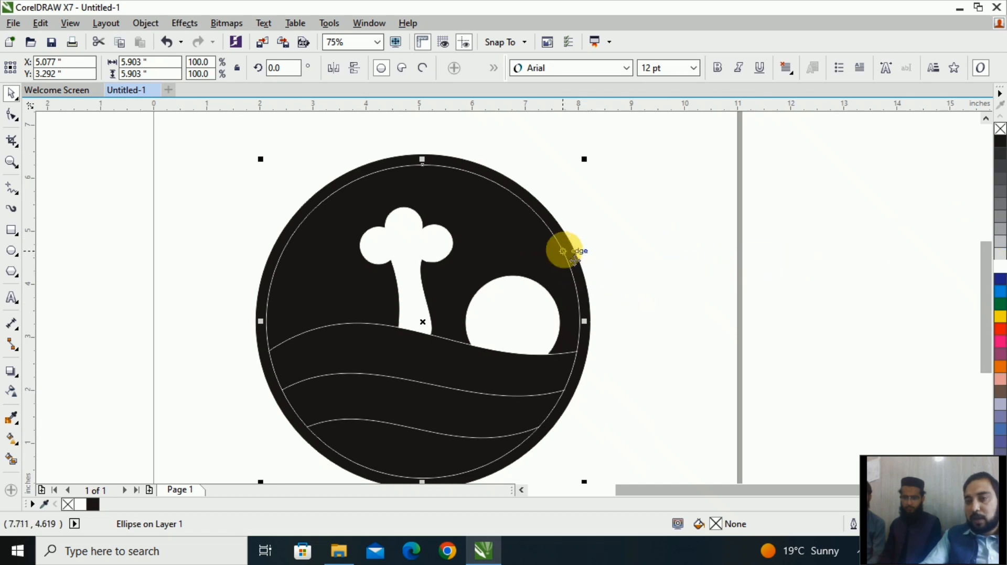
left_click_drag(908, 506, 879, 328)
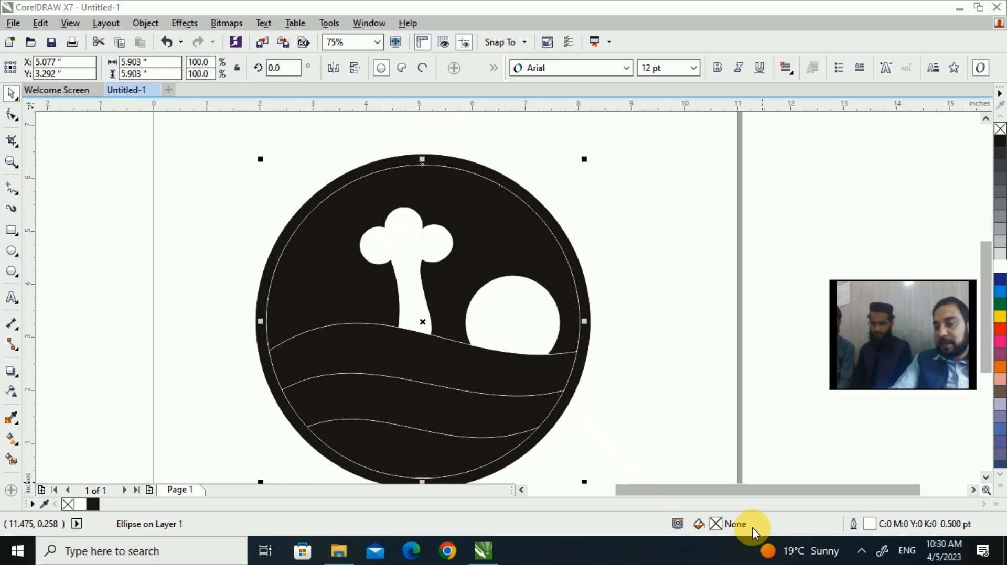
double_click(853, 527)
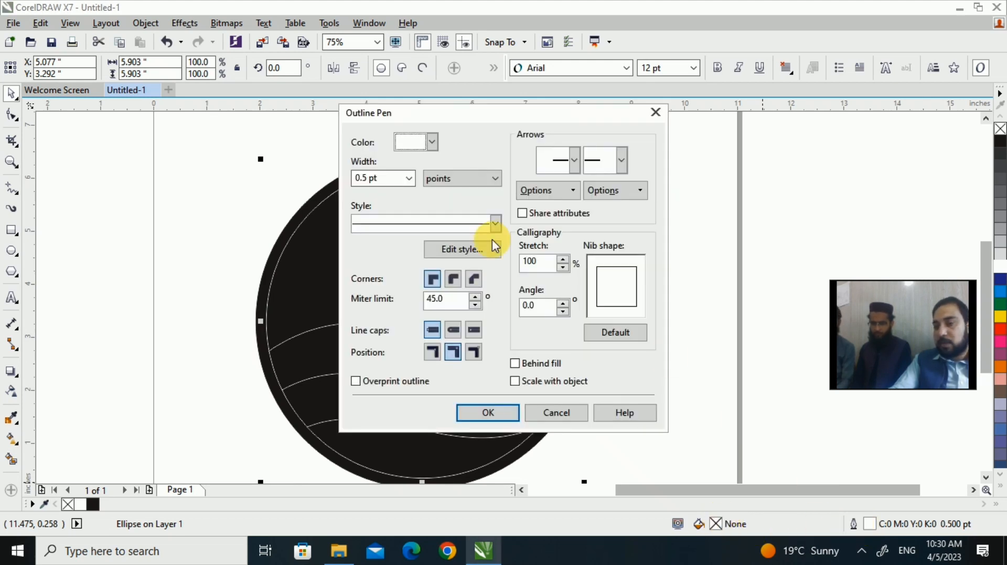
left_click(409, 178)
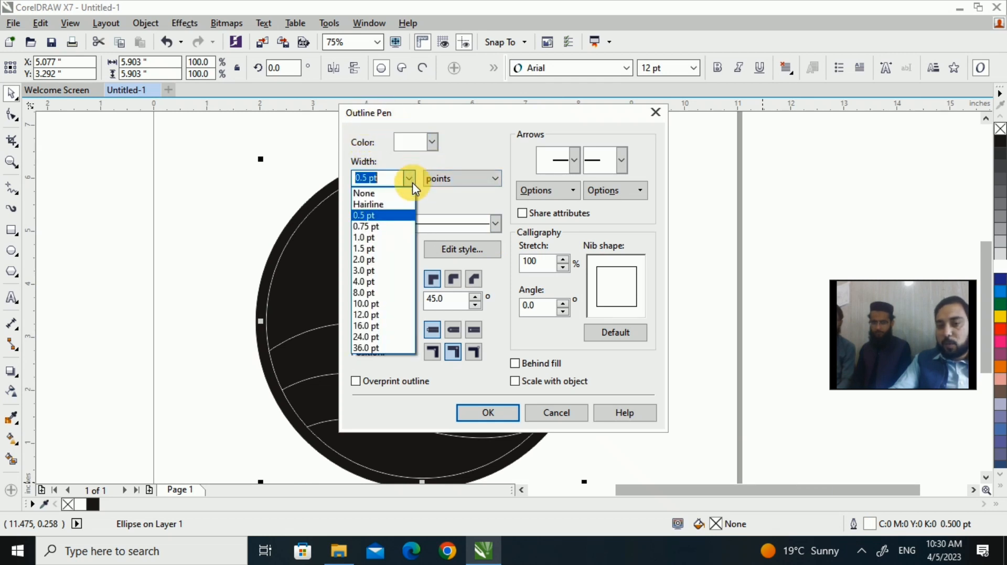
left_click(402, 251)
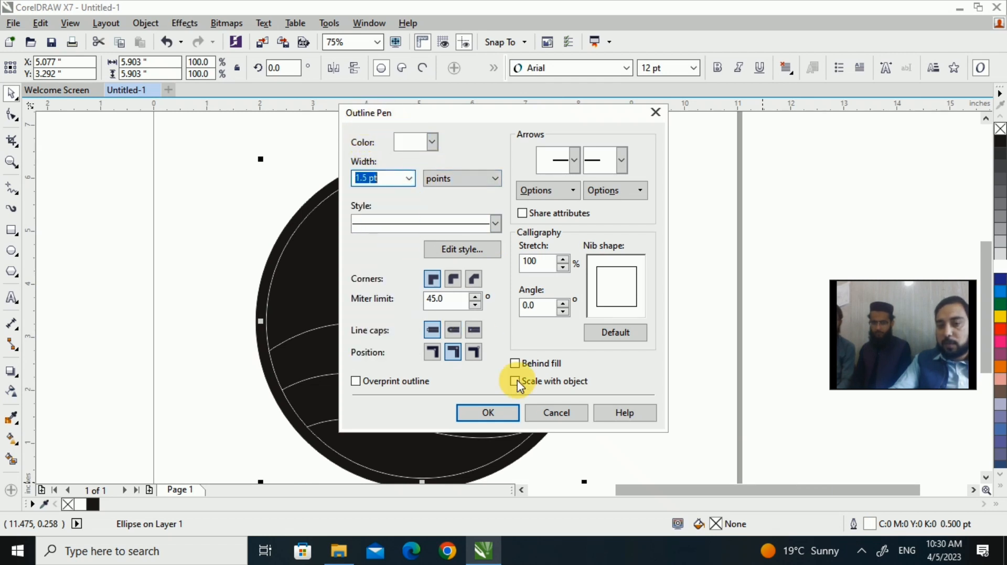
left_click(503, 412)
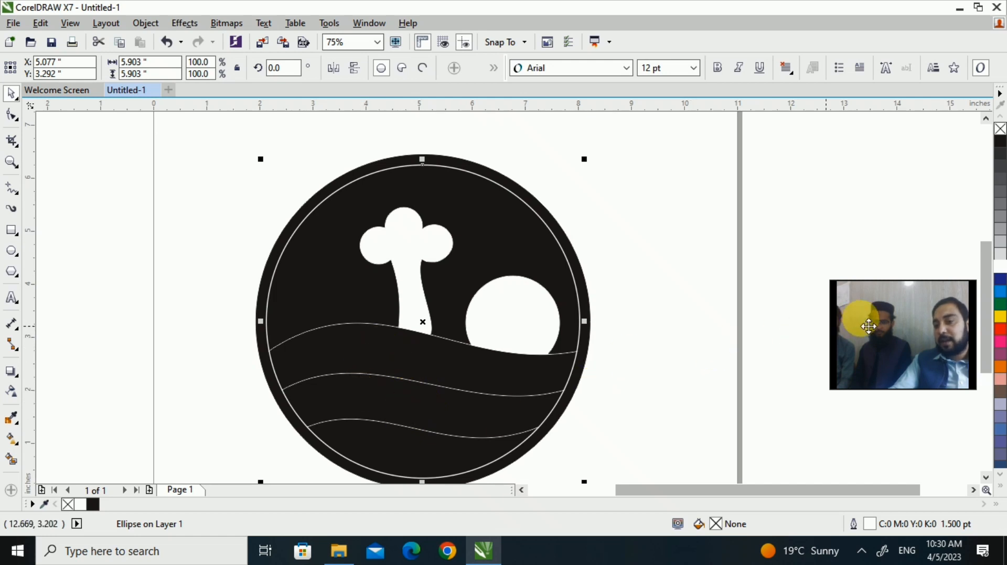
left_click_drag(875, 350, 886, 442)
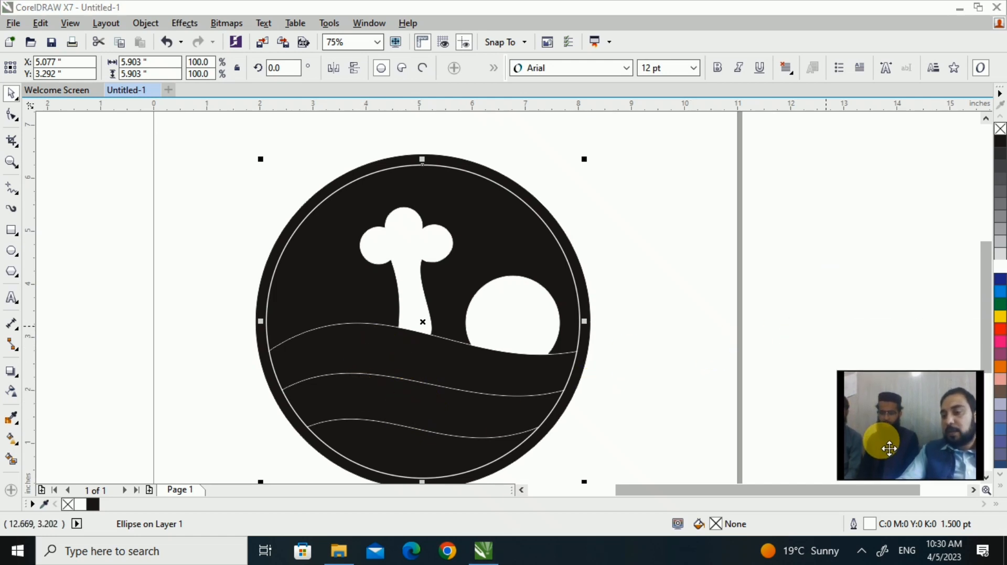